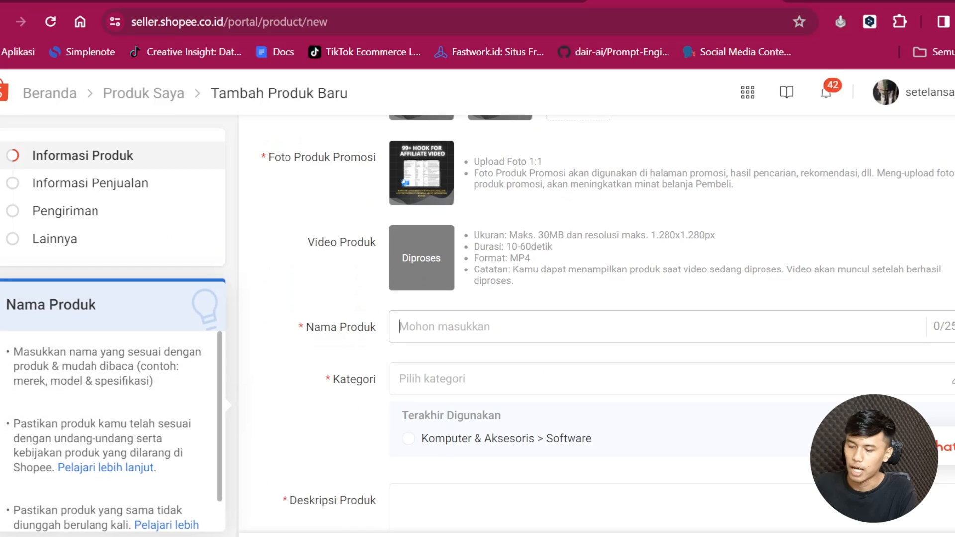
Step: Enter "99 Script Hook Konten Tiktok Affiliate" as the product name
type("99")
key("Caps_Lock")
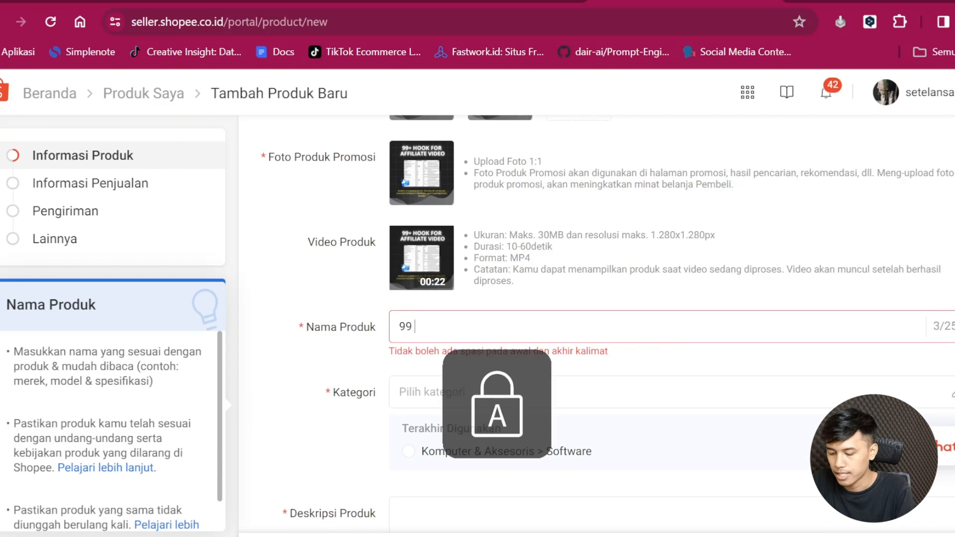
type("S")
key("Caps_Lock")
type("cript")
key("Caps_Lock")
type("H")
key("Caps_Lock")
type("o")
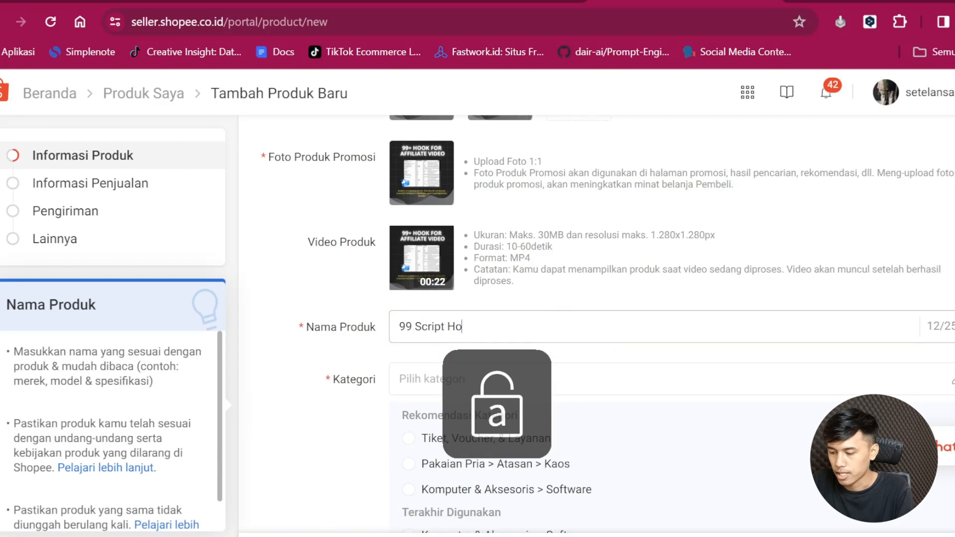
type("ok Konten")
key("Caps_Lock")
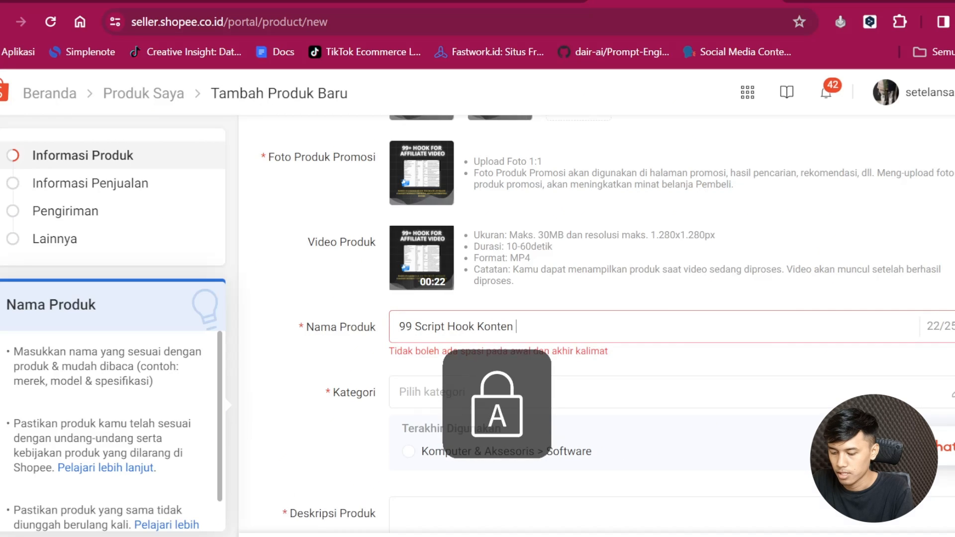
type("T")
key("Caps_Lock")
type("iktok")
key("Caps_Lock")
type("A")
key("Caps_Lock")
type("ffiliate")
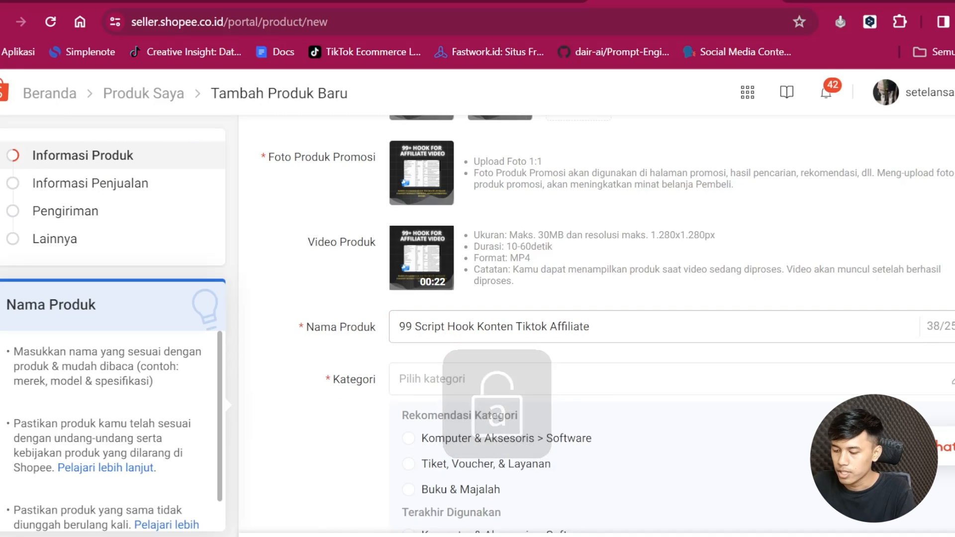
Step: Set the product category to the recommended Komputer & Aksesoris > Software
scroll(701, 328, "down", 2)
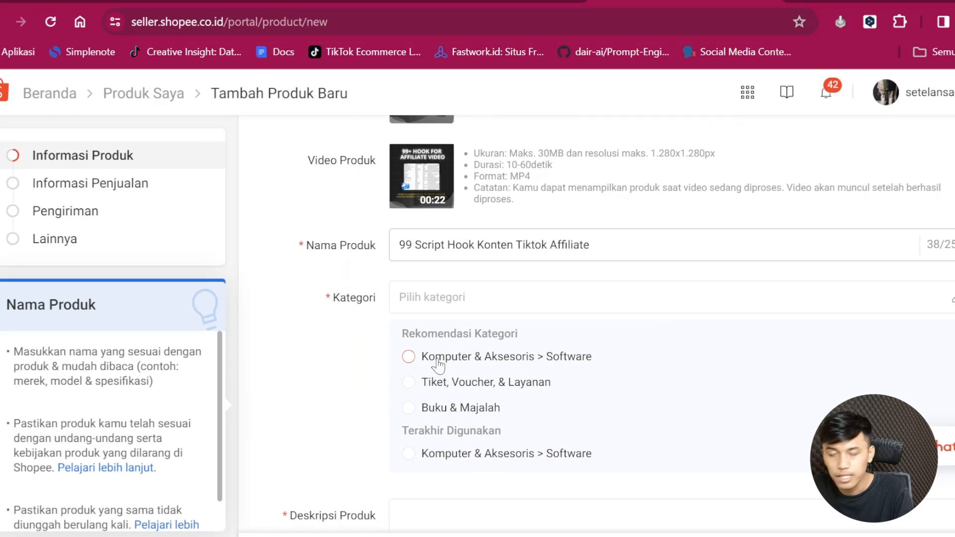
left_click(409, 356)
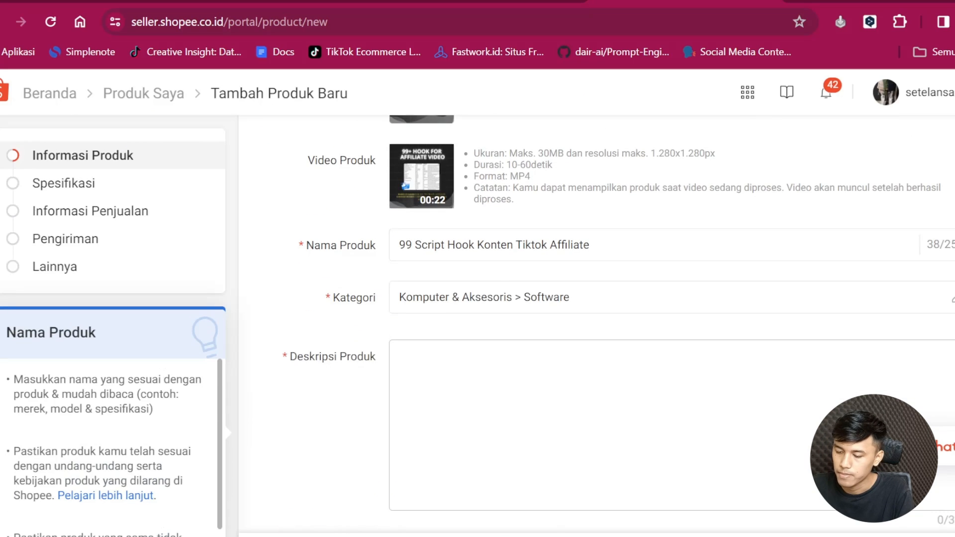
Step: Start the product description with the line "1. Jelaskan Produk yang di jual ini apa, dan untuk siapa"
scroll(448, 358, "down", 1)
left_click(448, 348)
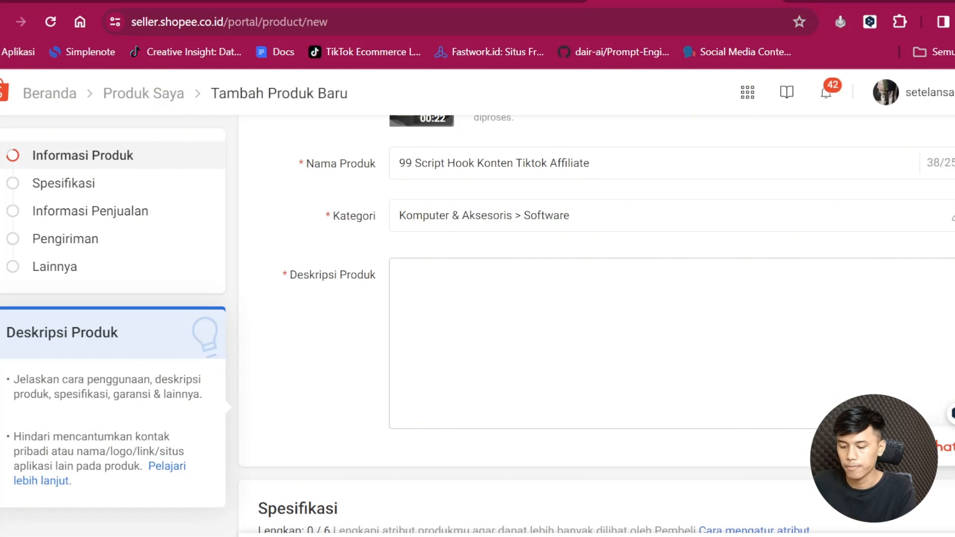
type("1.")
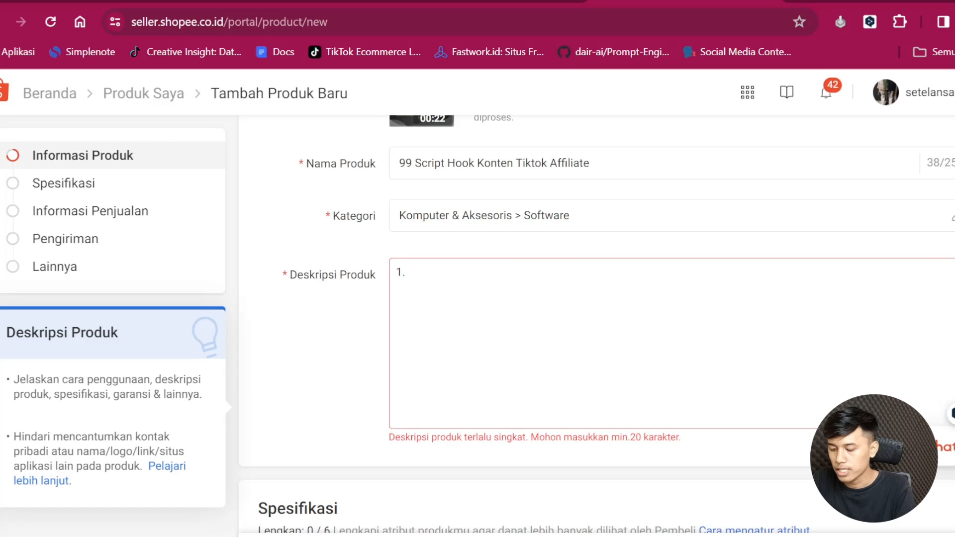
key("Caps_Lock")
type("J")
key("Caps_Lock")
type("elaskan")
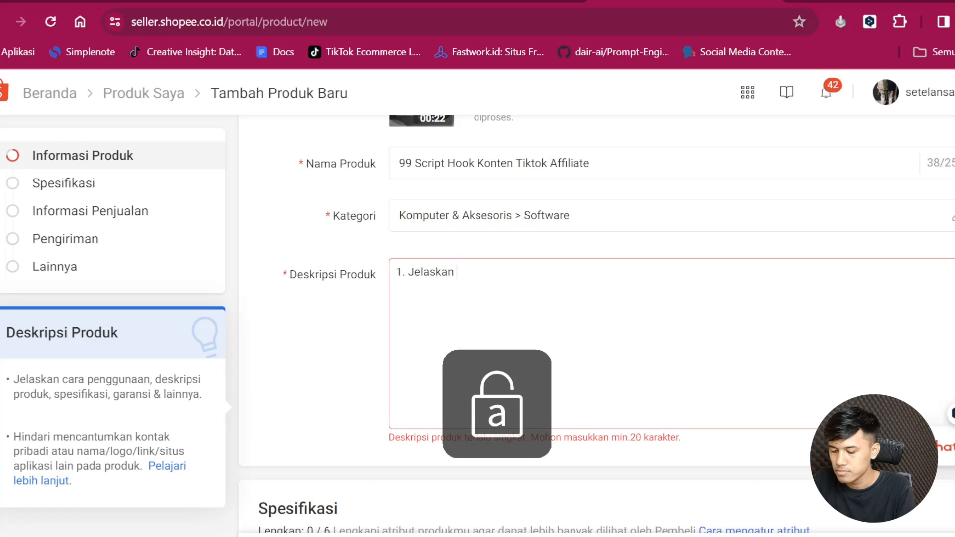
key("Caps_Lock")
type("P")
key("Caps_Lock")
type("roduk yang di")
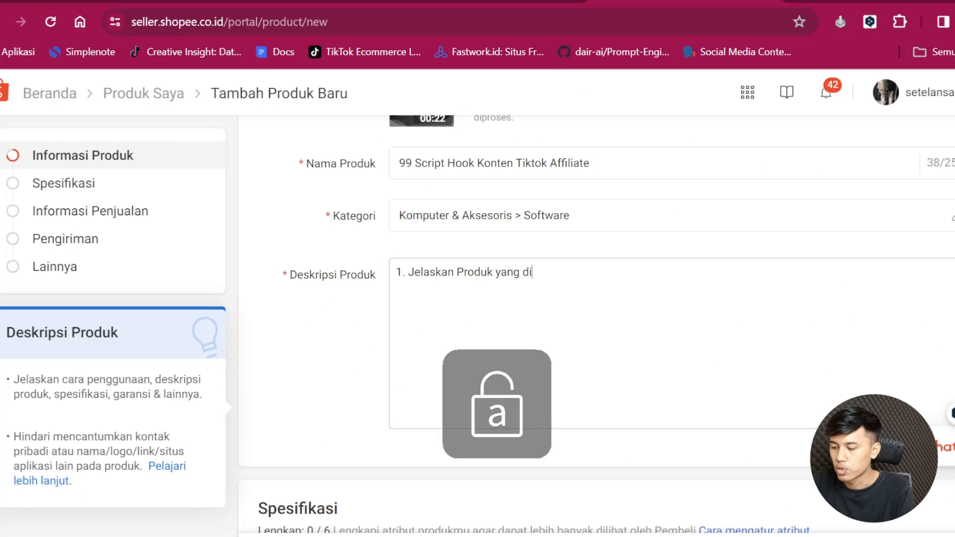
type(" jual ini apa,")
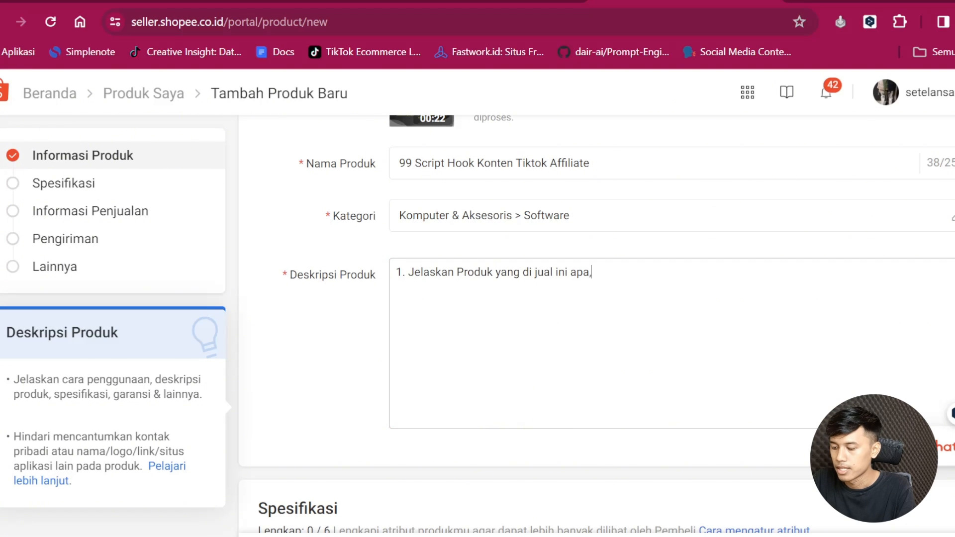
type(" dan untuk siapa")
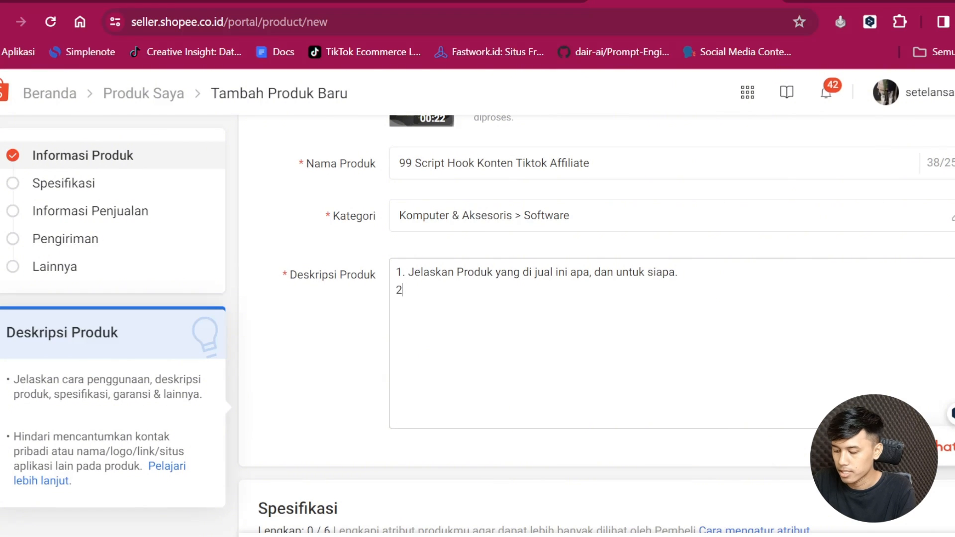
Step: Add "2. Jelaskan Cara order" as the second line of the product description
type(". 2.")
key("Caps_Lock")
type("J")
key("Caps_Lock")
type("elaskan")
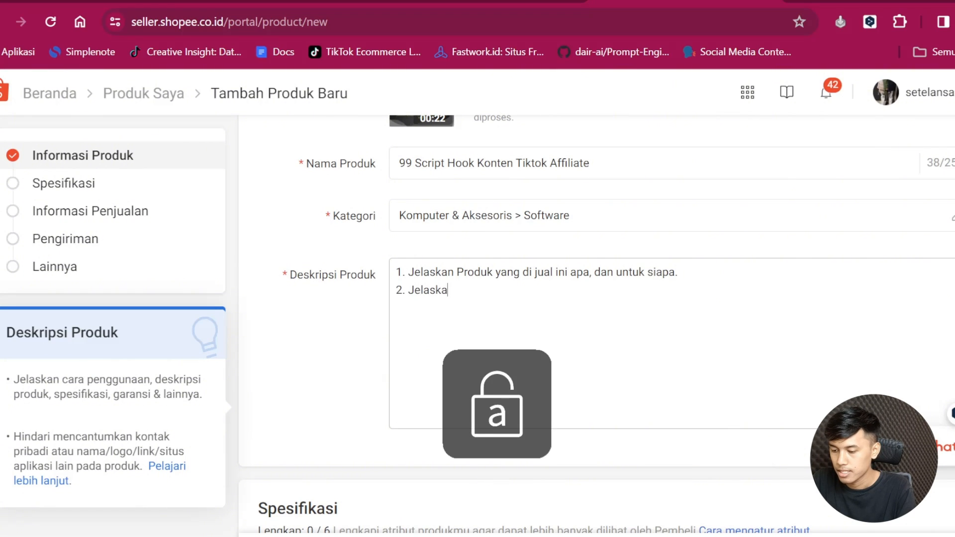
key("Caps_Lock")
type("C")
key("Caps_Lock")
type("ara order")
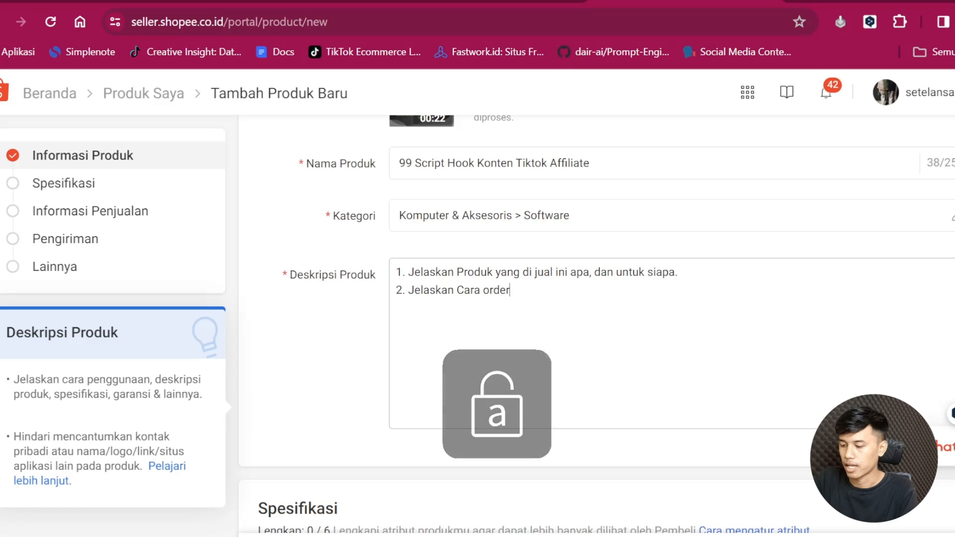
Step: Add "3. Jelaskan bagaimana cara instalasinya." as the third line of the product description
key("Return")
type("3.")
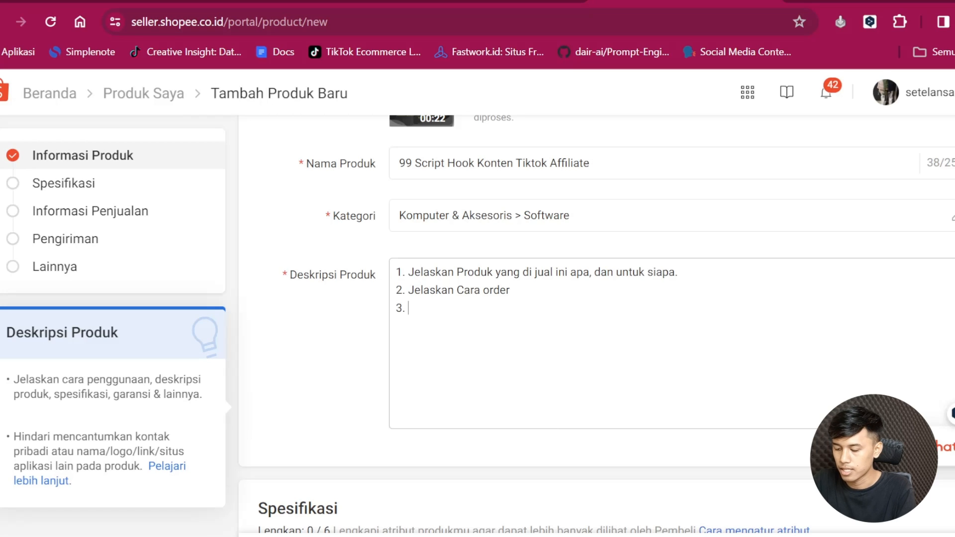
key("Caps_Lock")
type("J")
key("Caps_Lock")
type("elaskan ba")
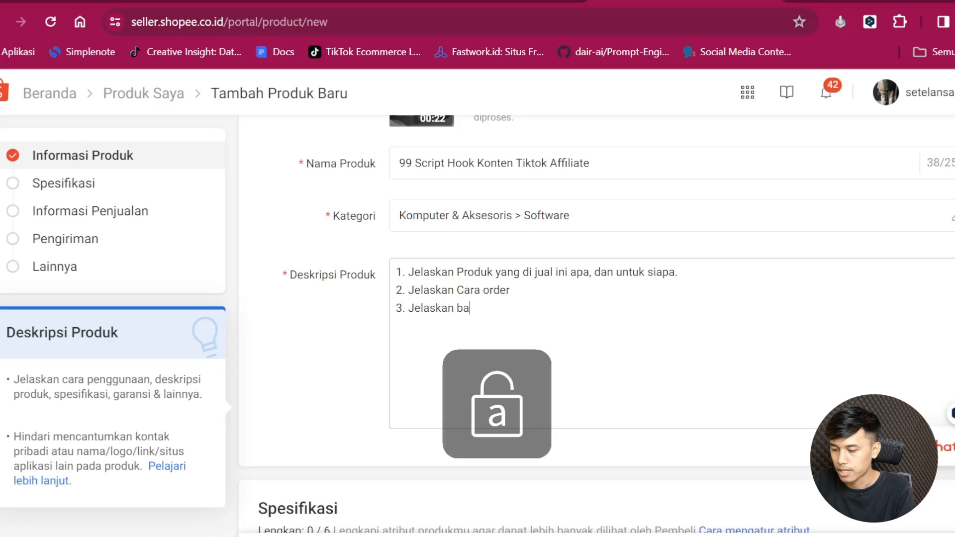
type("gaimana cara i")
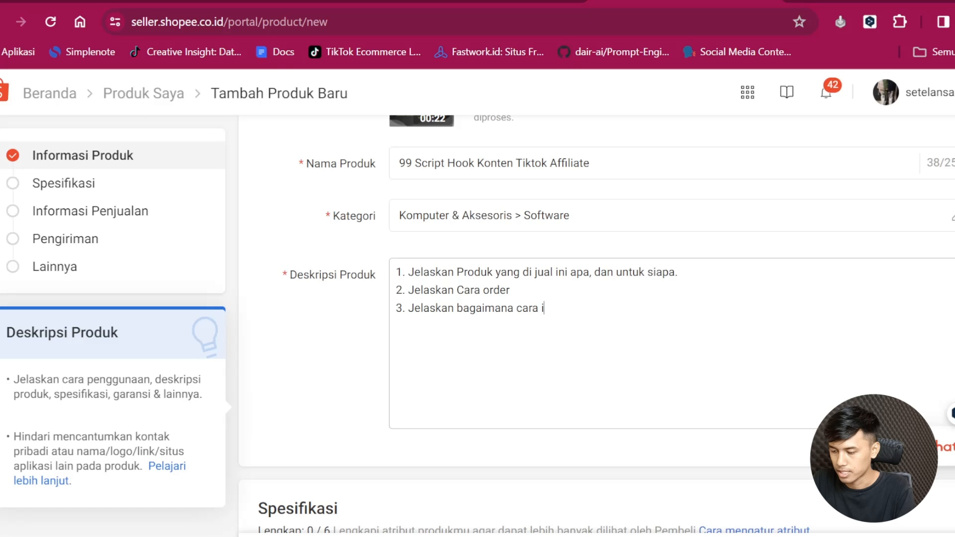
type("nstalasinya.")
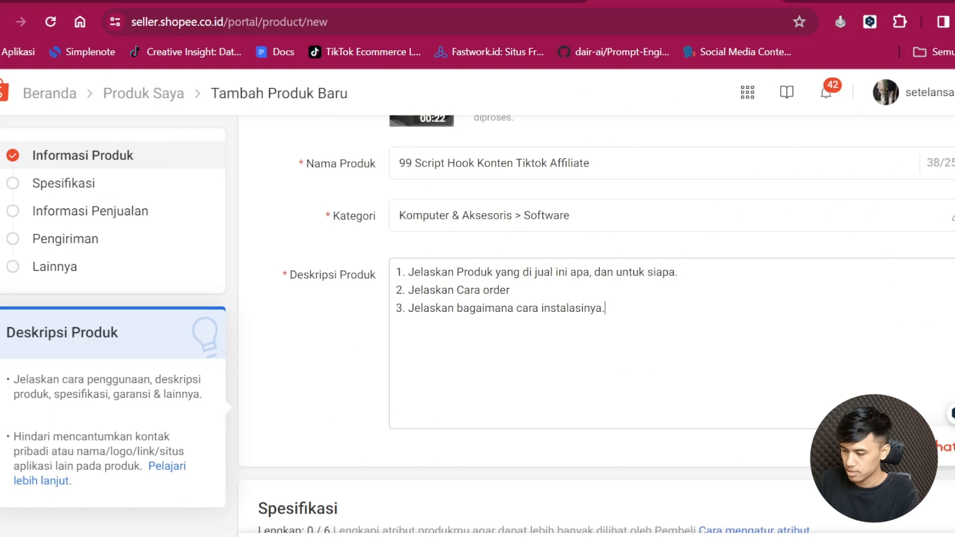
Step: Below item 1, add "ini adalah produk script hook konten yang bisa kamu gunakan agar kamu bisa mendapatkan penghasilan dari tiktok affiliate"
key("Return")
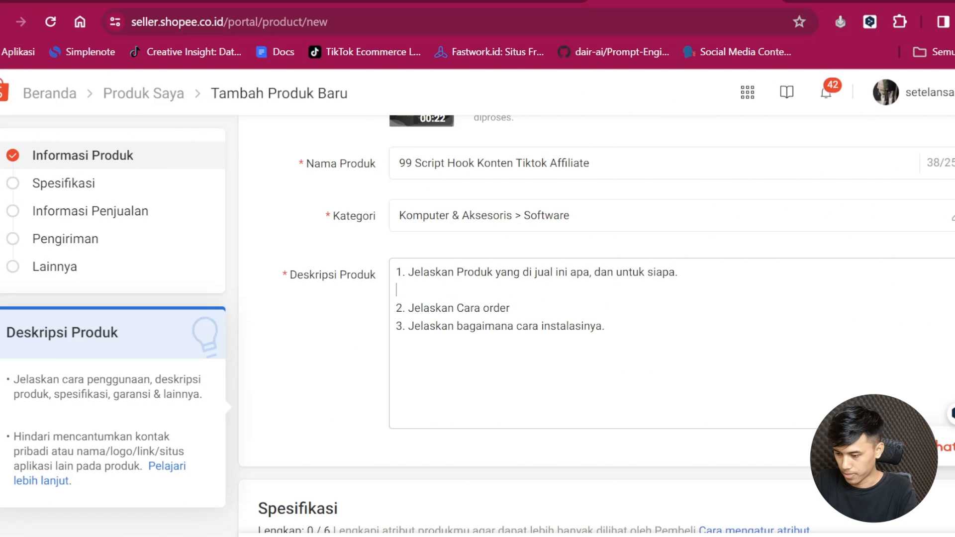
type("ini adalah produk")
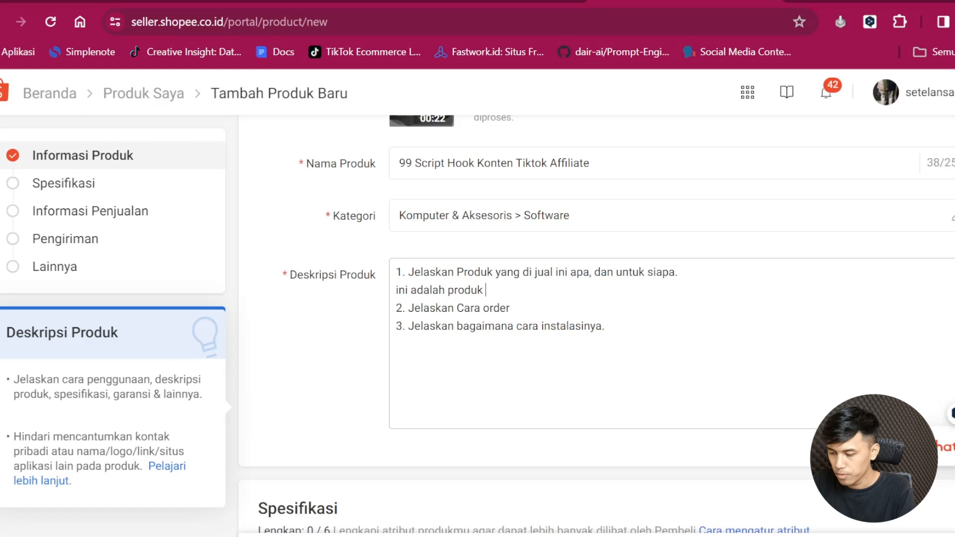
type(" scri")
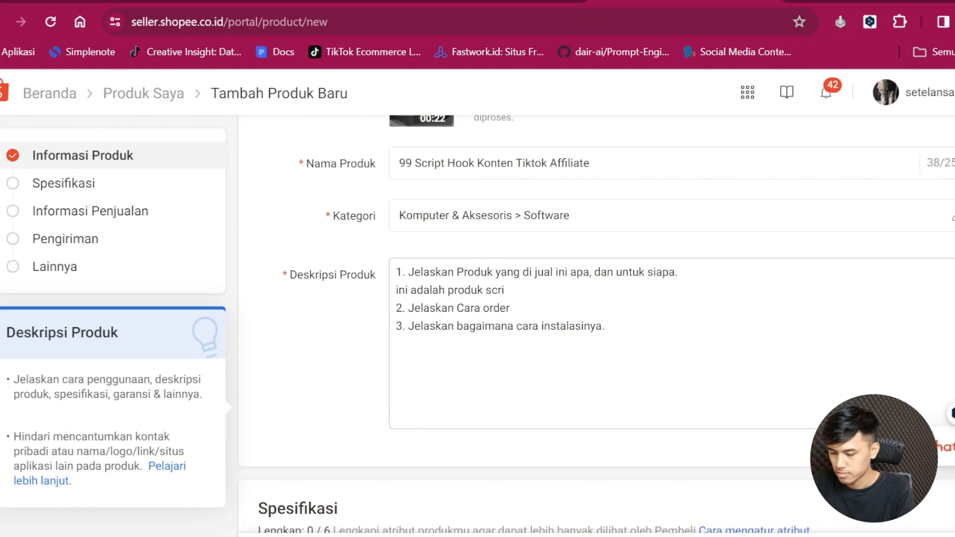
type("tp hook kont")
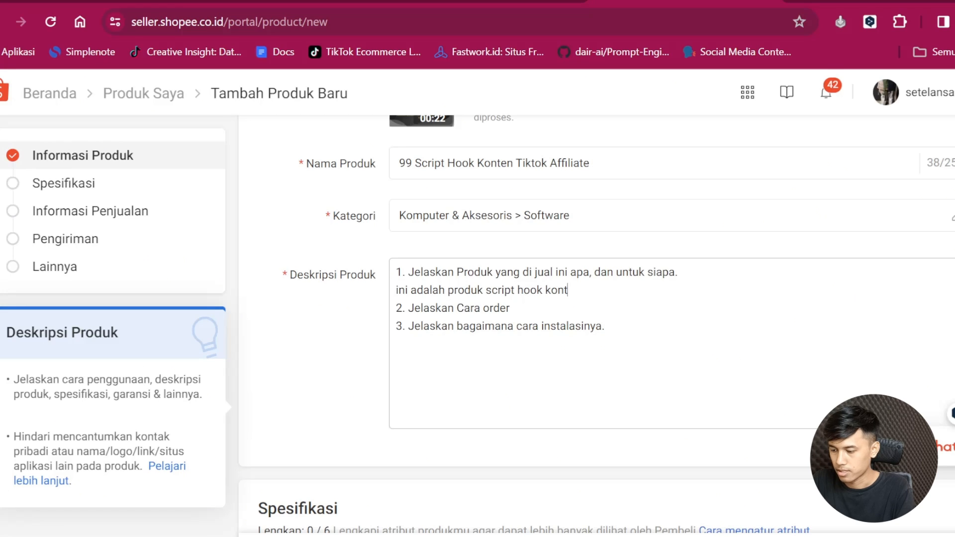
type("en yang bisa k")
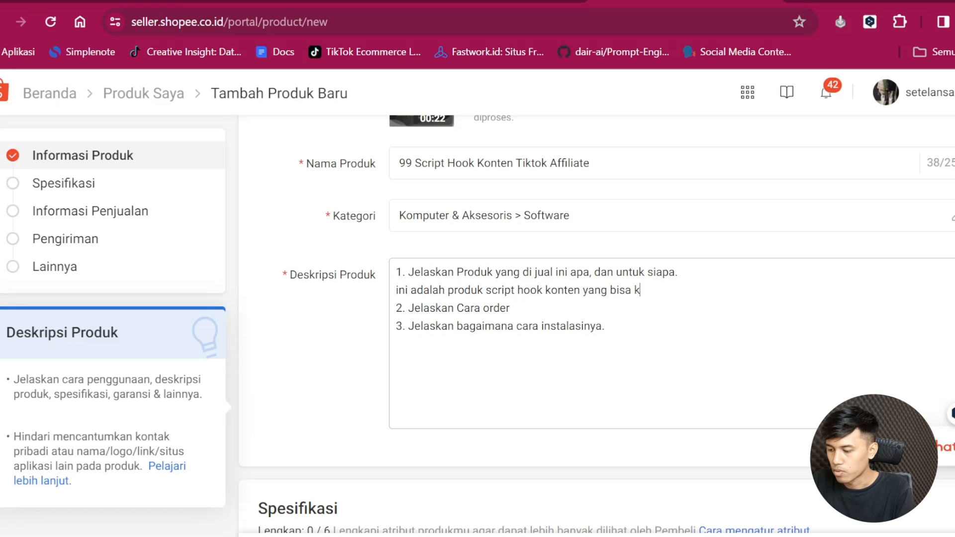
type("amu gunakan aga")
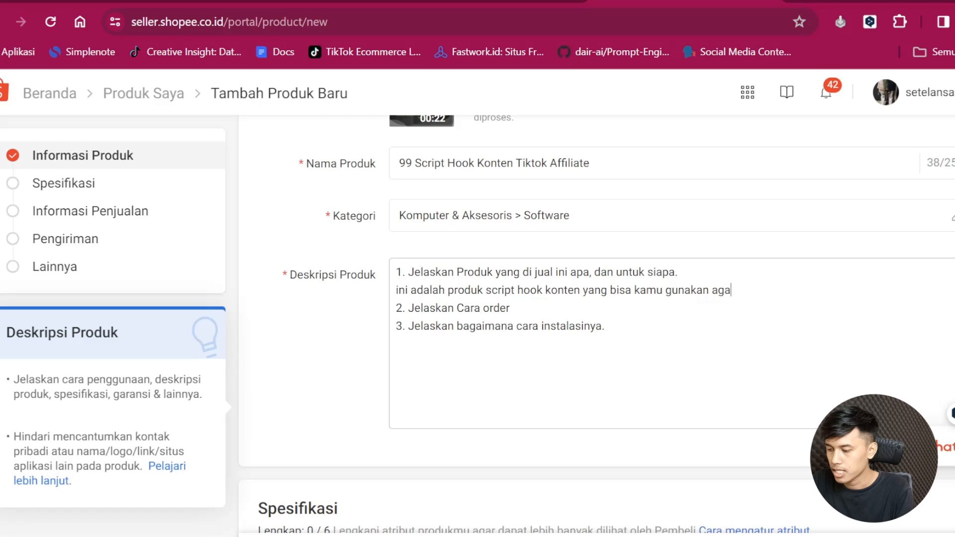
type("r kamu bsia")
key("BackSpace")
key("BackSpace")
key("BackSpace")
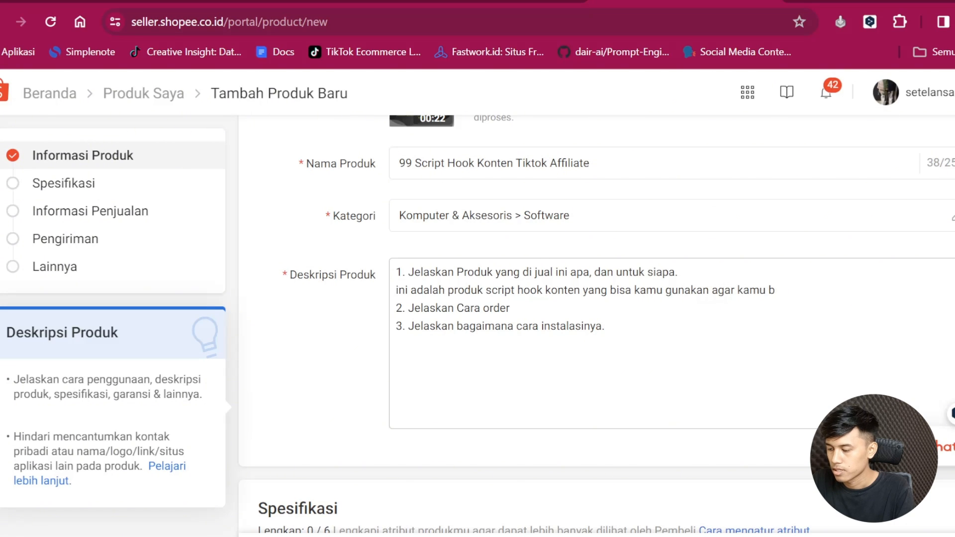
type("isa mendapatkan pe")
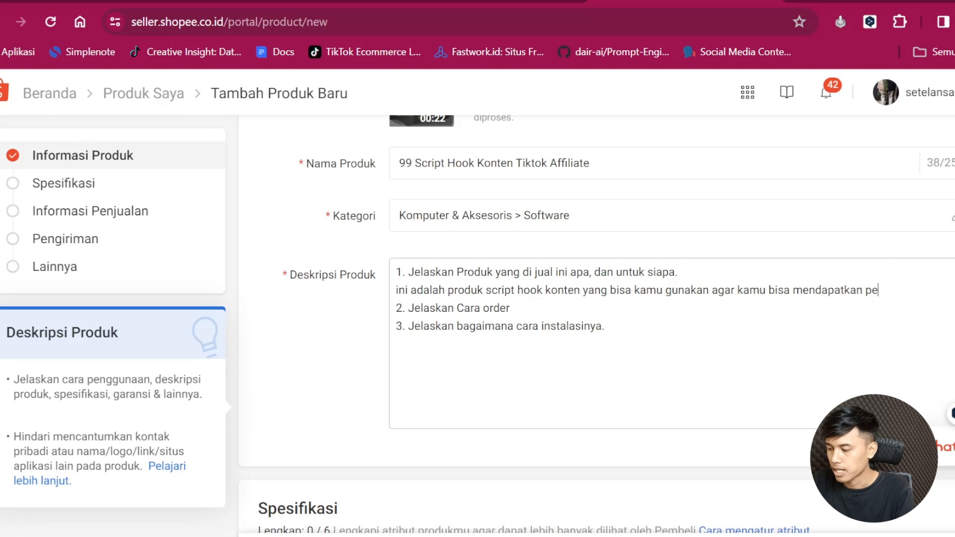
type("nghasilan dari t")
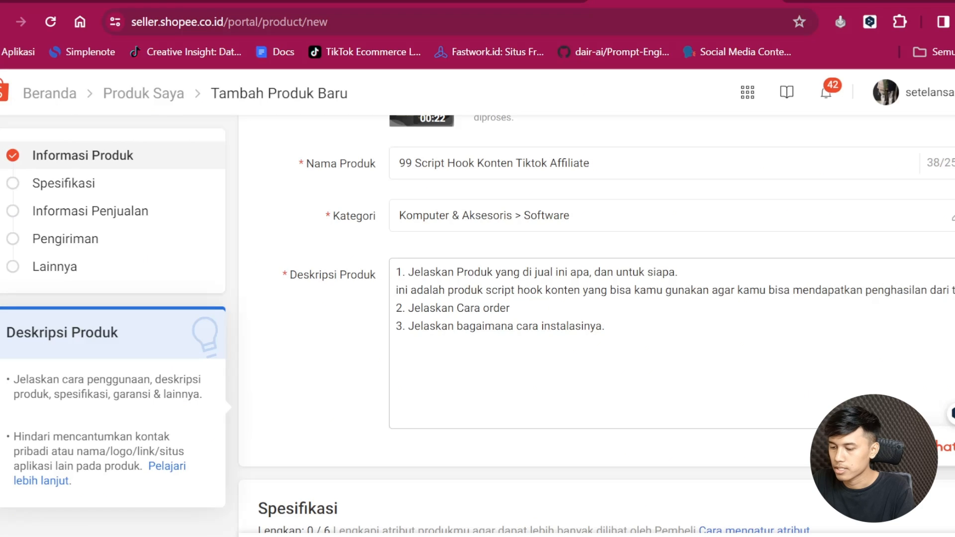
type("iktok affiliate ")
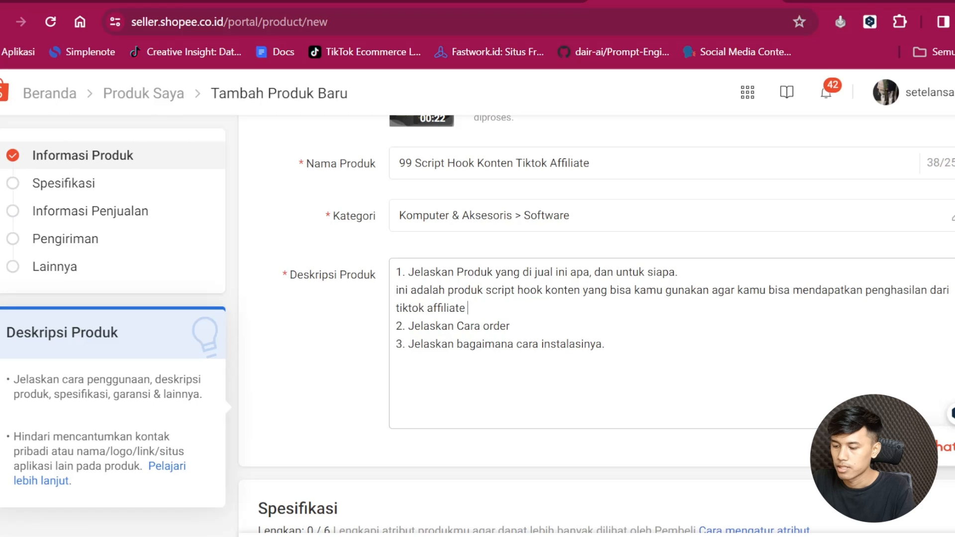
Step: Complete the explanation under item 1 with "dan ga perlu ribet mikirin hook konten yang menarik."
type("dan ga perlu ")
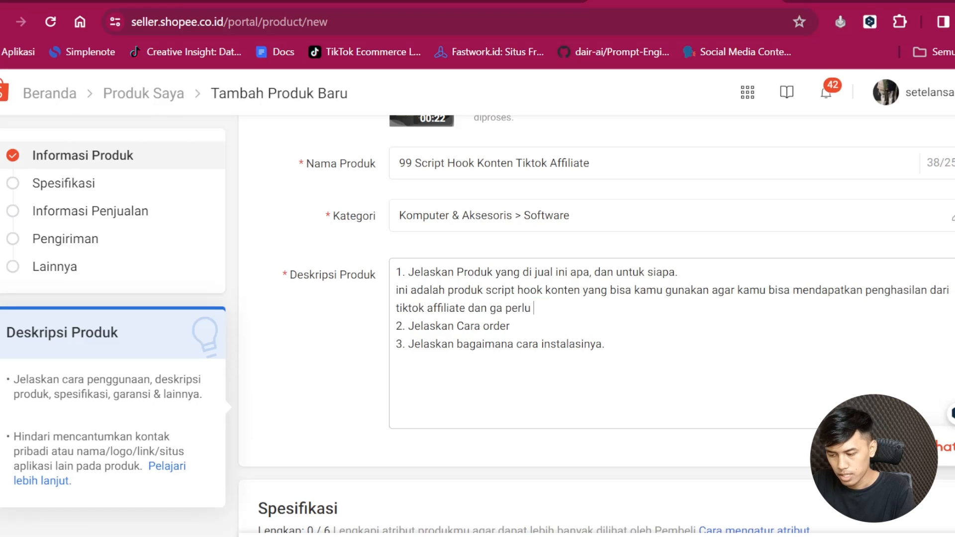
type("ribet mi")
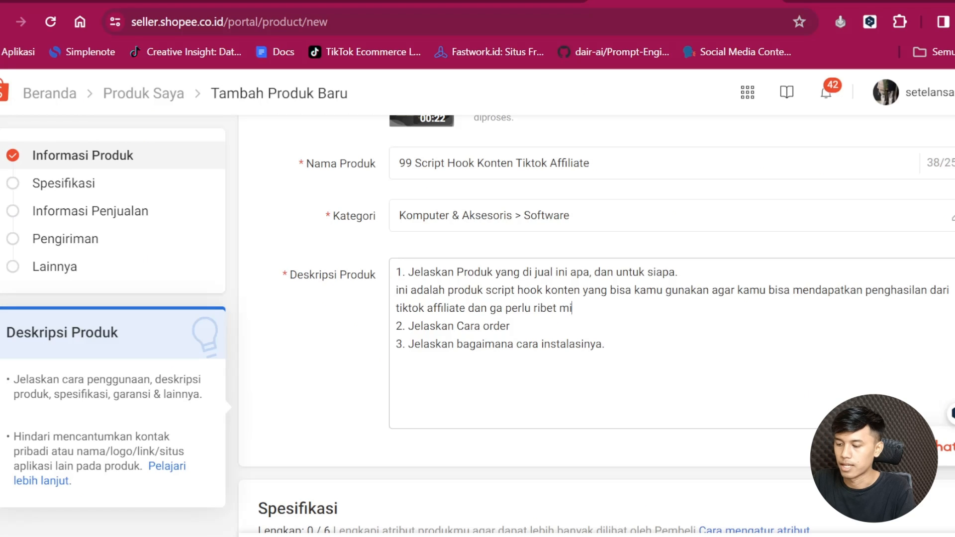
type("kirin hoo")
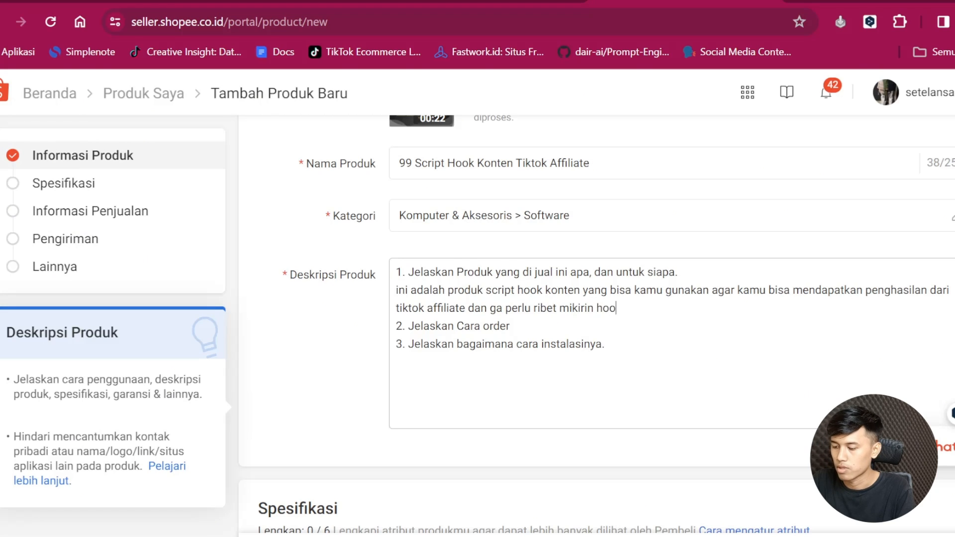
type("k konten yang m")
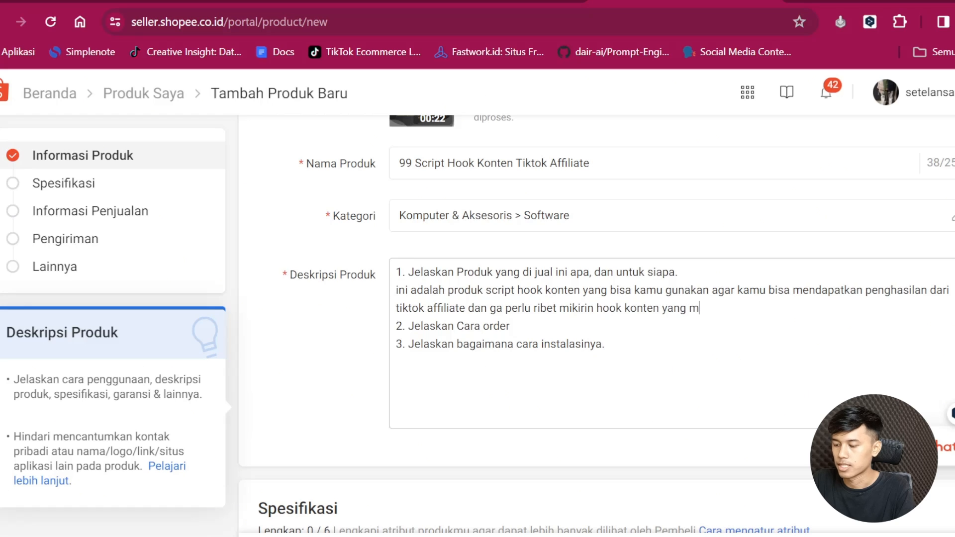
type("enarik")
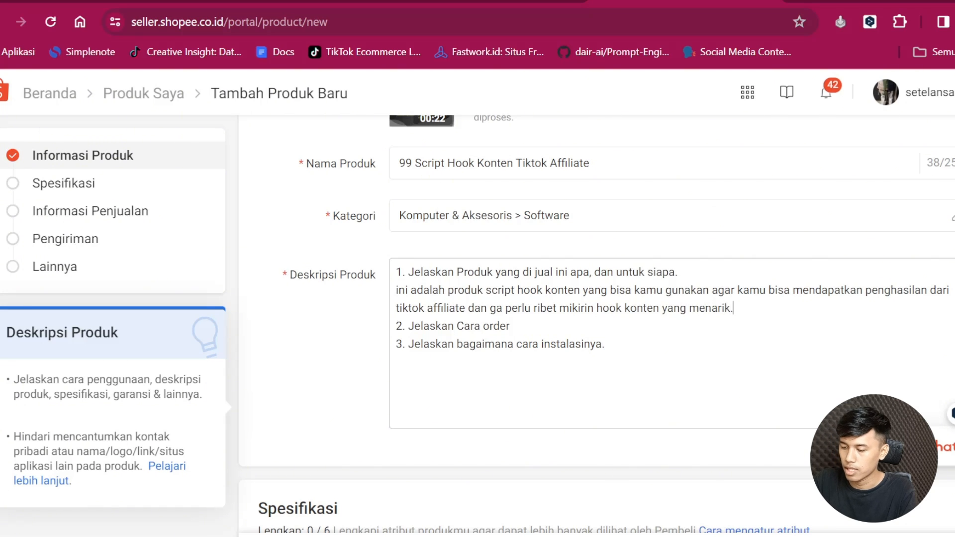
type(".")
Step: Separate item 2 with a blank line and begin its explanation underneath with "kalian langsung aja order seperti biasa di"
key("Return")
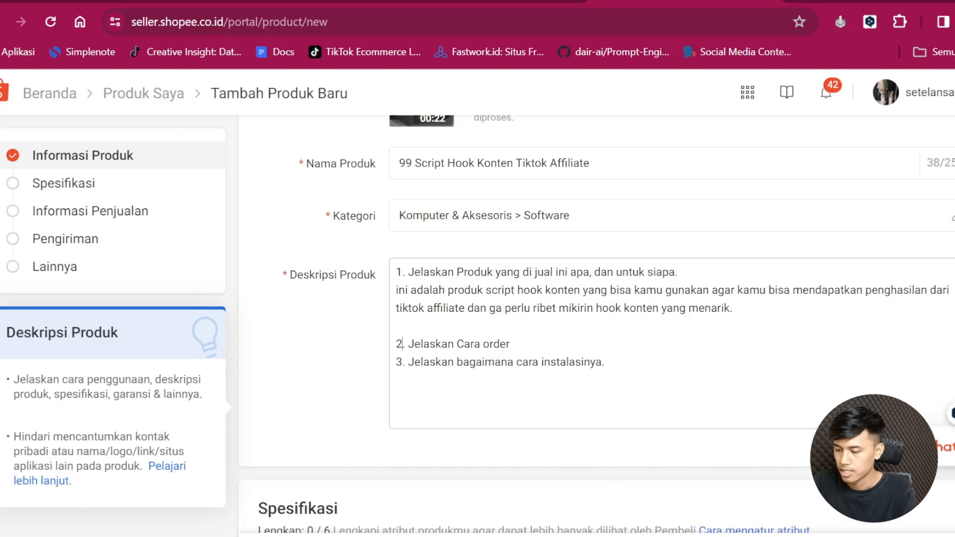
key("Return")
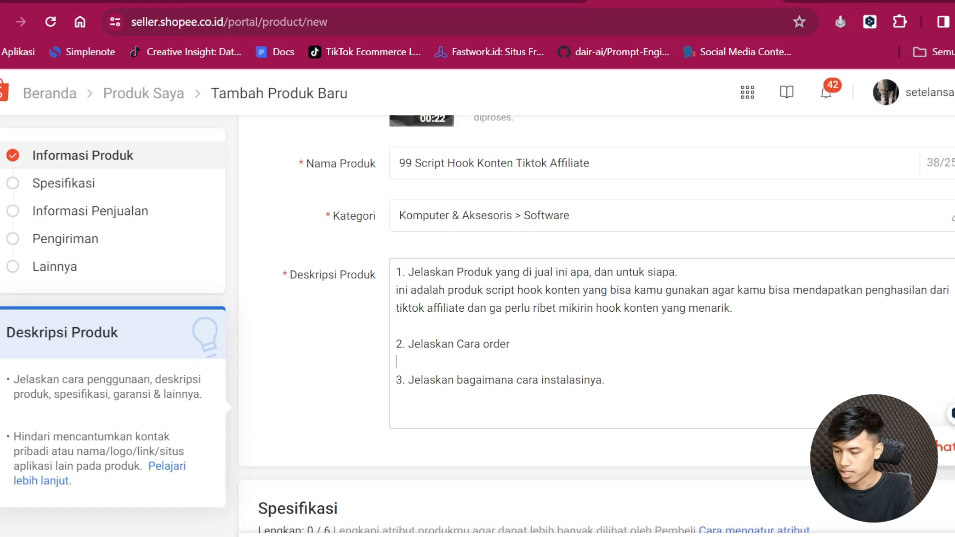
type("kalian")
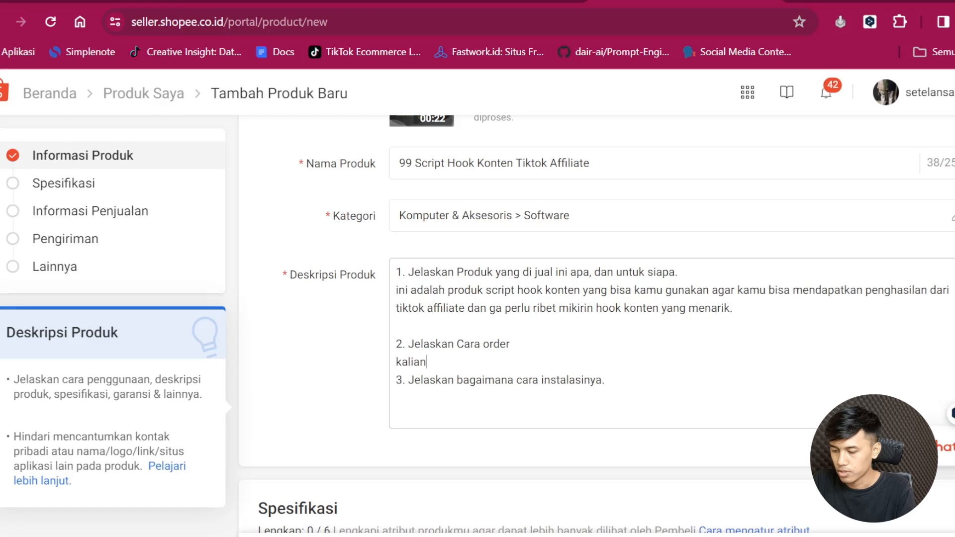
type(" langsung aja o")
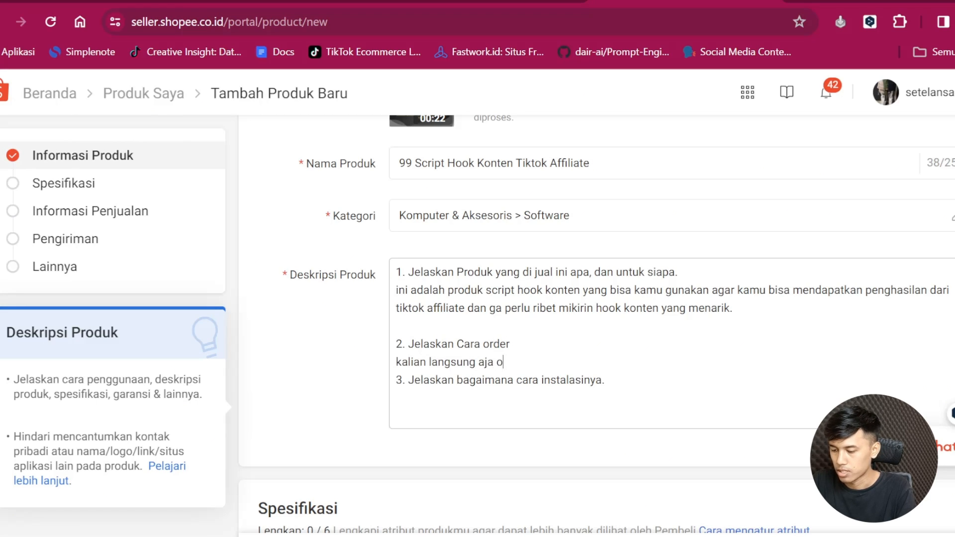
type("rder sepr")
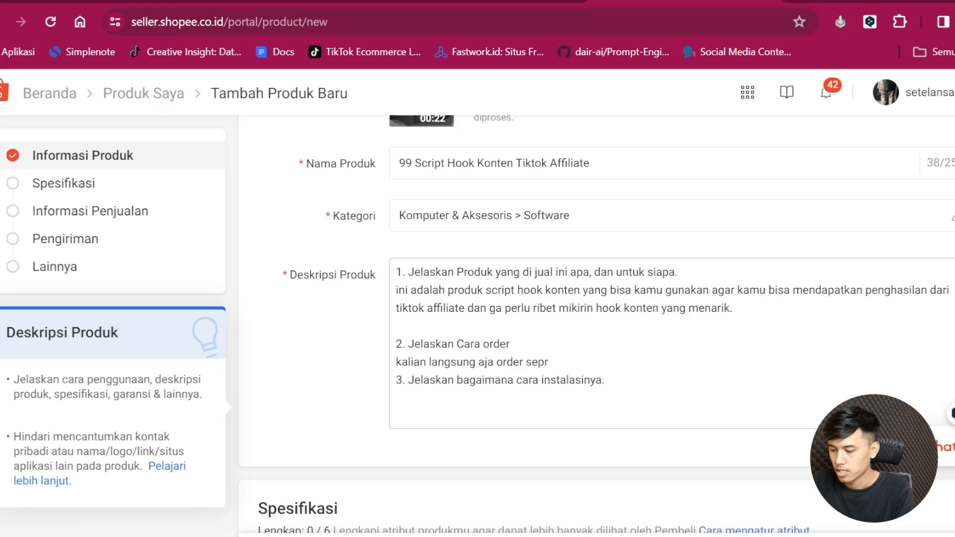
key("BackSpace")
type("ert")
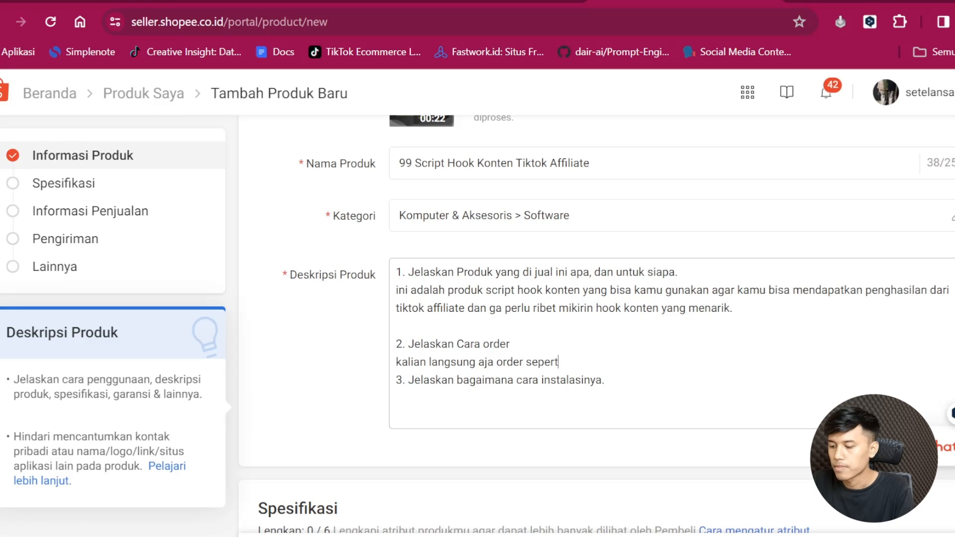
type("erti biasa di")
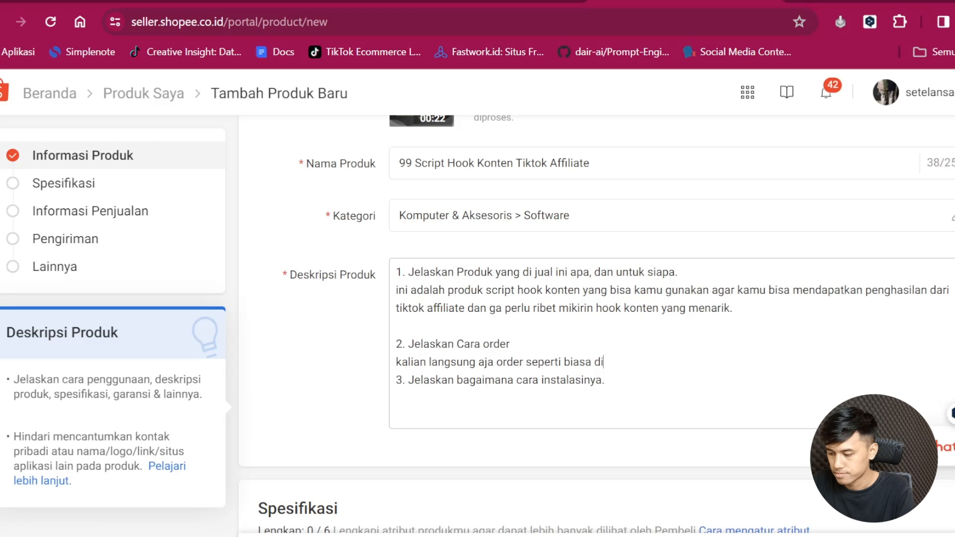
Step: Complete the explanation under item 2 with "shopee, dibagian kolom pesanan cantumkan email aktif, karena ini produk digital."
type(" shopee, dibagi")
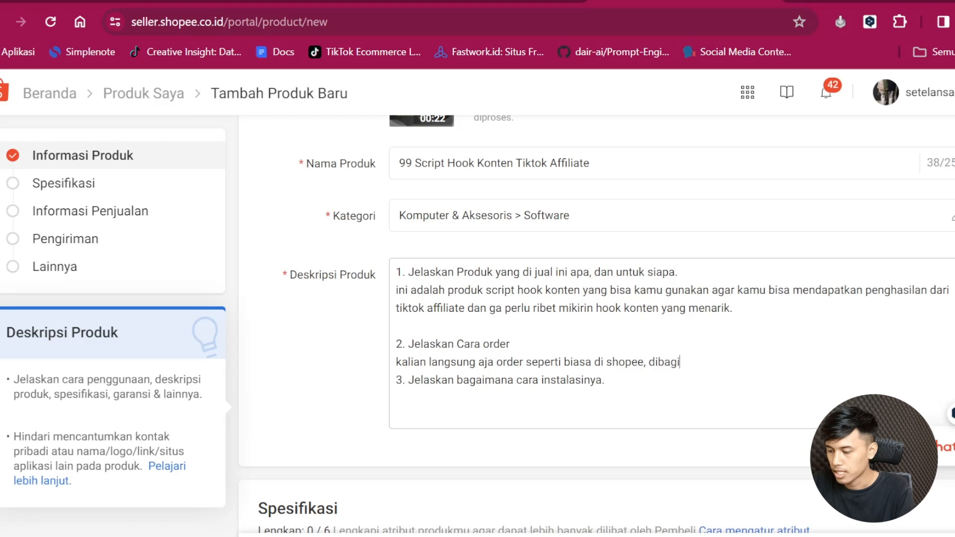
type("an kolom pesanan")
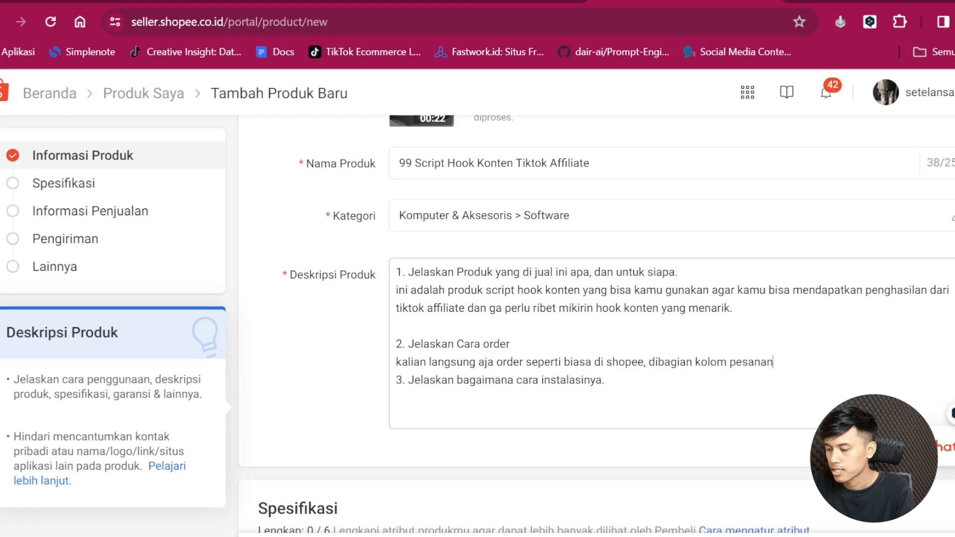
type(" cantumkan em")
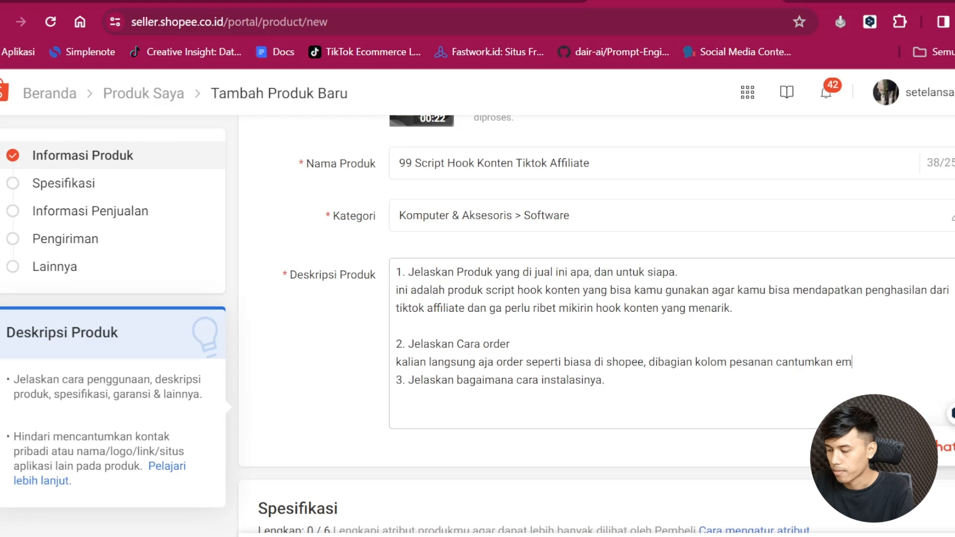
type("ail aktif, ka")
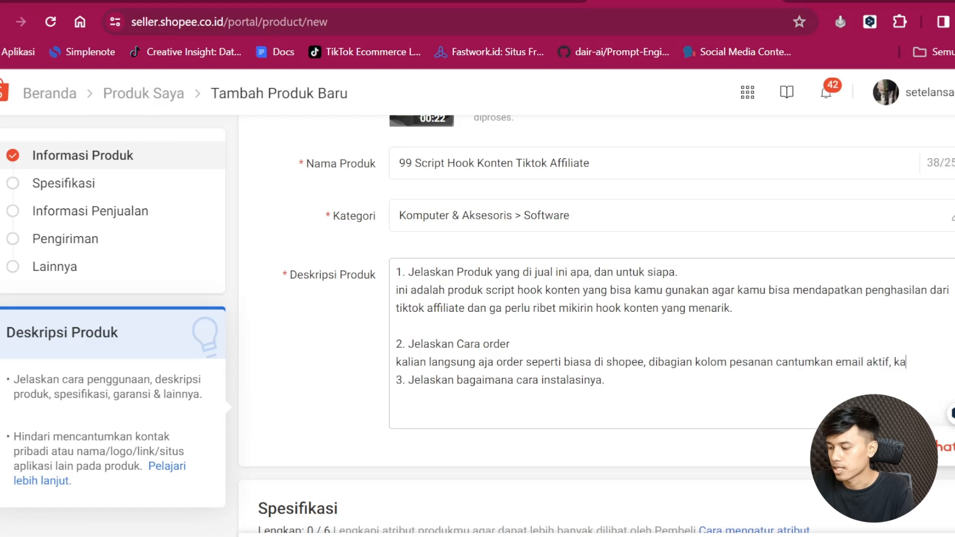
type("rena ini produk")
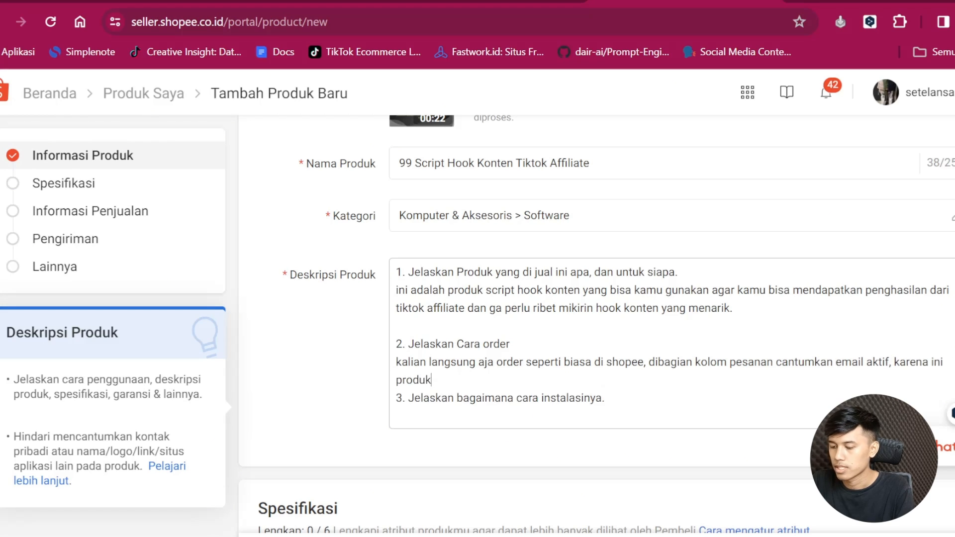
type(" digital.")
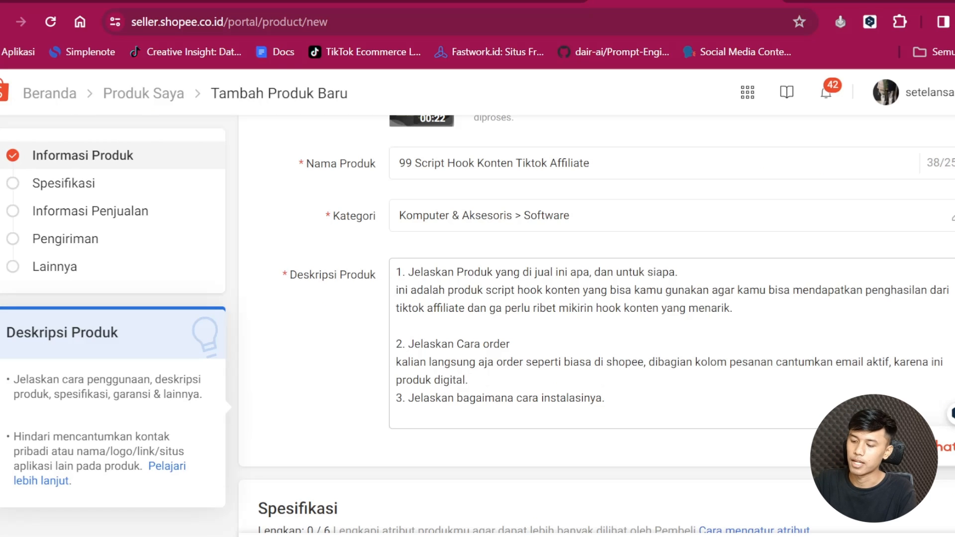
Step: Insert a blank line above item 3 of the description and start a new line below it
key("Return")
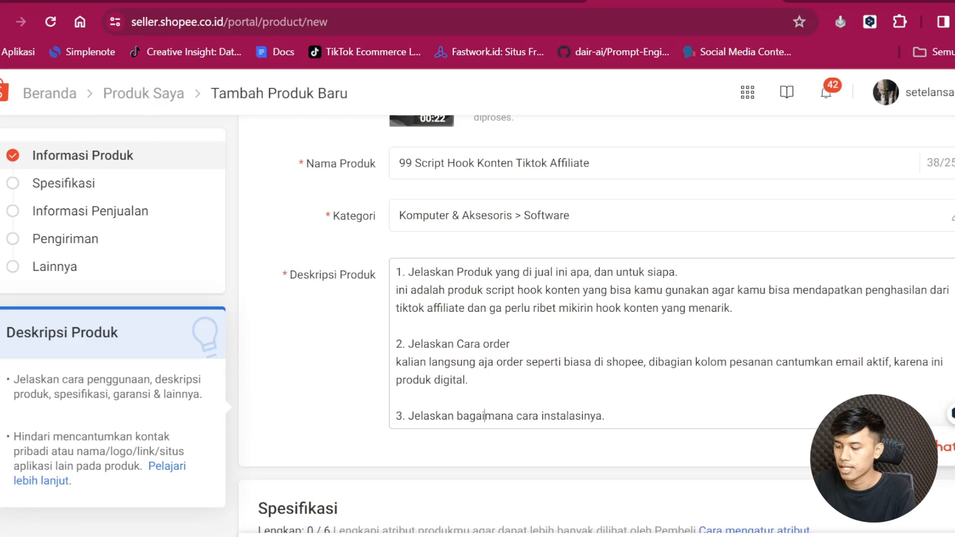
key("Right")
key("Right")
key("Right")
key("Right")
key("Right")
key("Right")
key("Right")
key("Right")
key("Right")
key("Right")
key("Right")
key("Right")
key("Right")
key("Right")
key("Right")
key("Right")
key("Right")
key("Right")
key("Right")
key("Return")
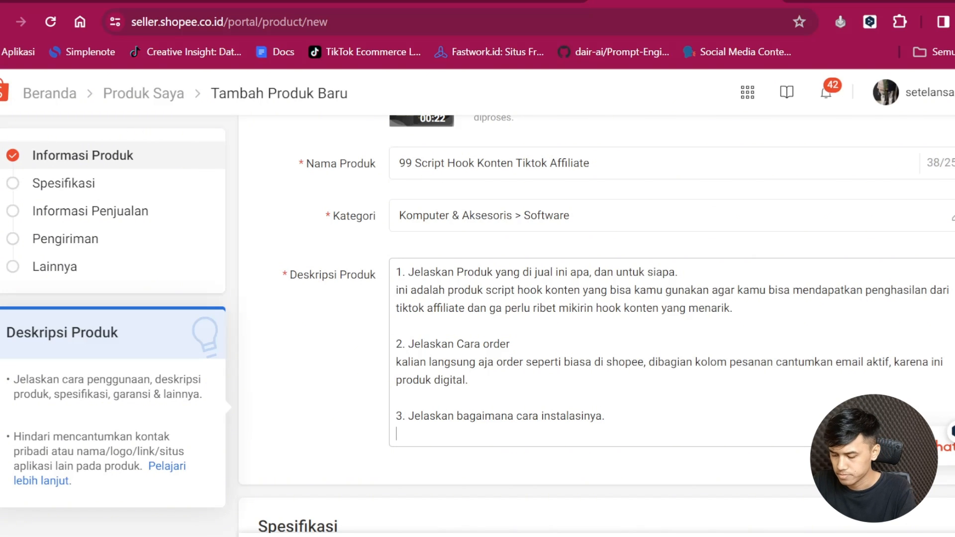
Step: Below item 3, add "cara installny kalian cukup masuk aja ke spredsheet yang sudah dibagikan oleh kami, setelah silahkan pilih script hook kontennya."
type("cara inst")
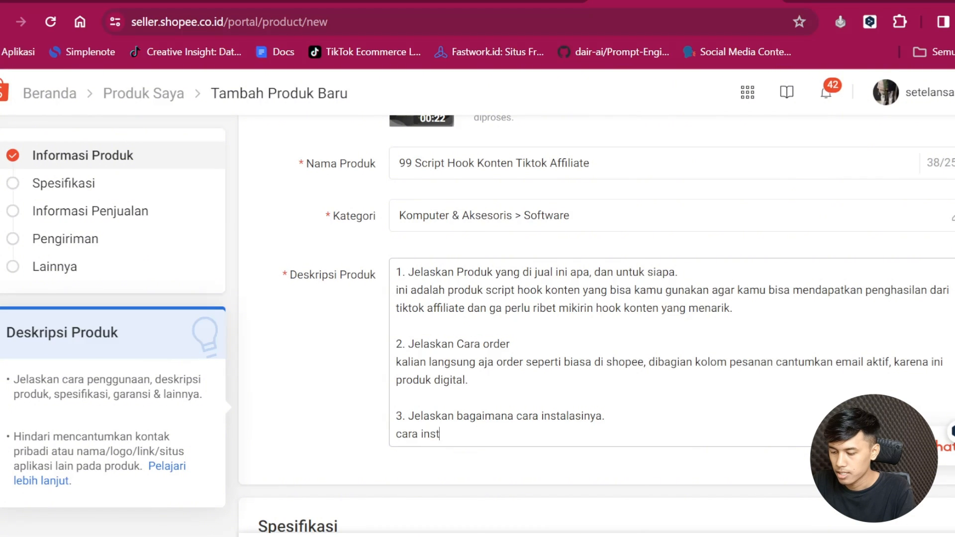
type("allny kalian")
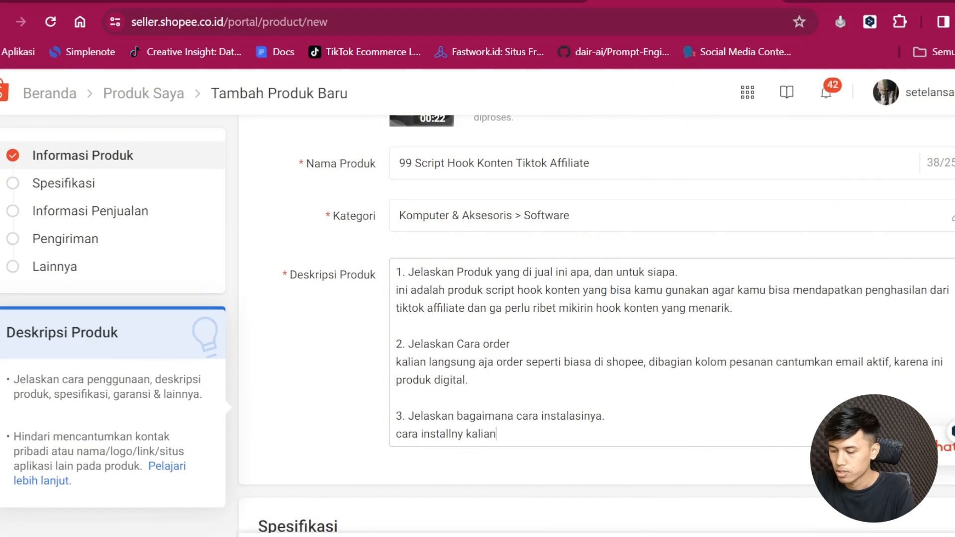
type(" cukup masuk aja")
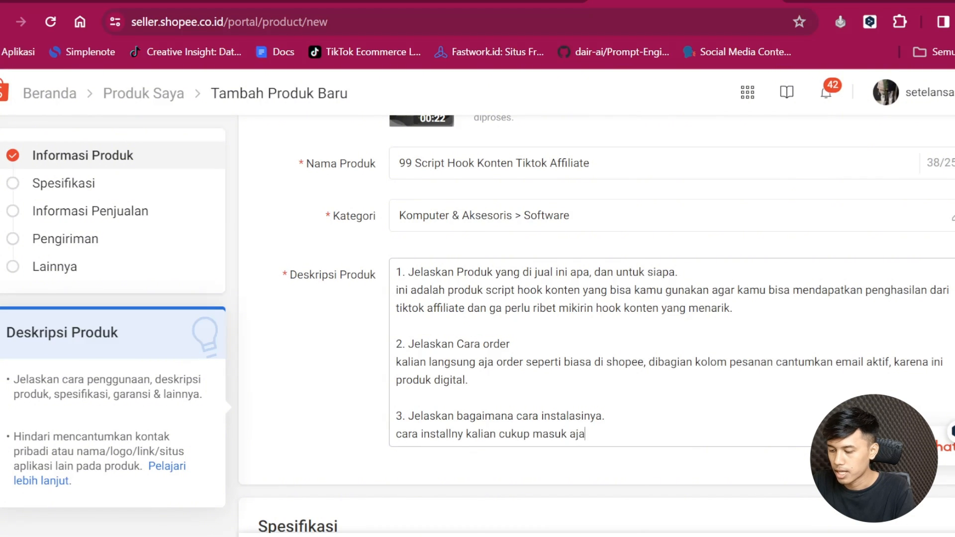
type(" ke spredd")
key("BackSpace")
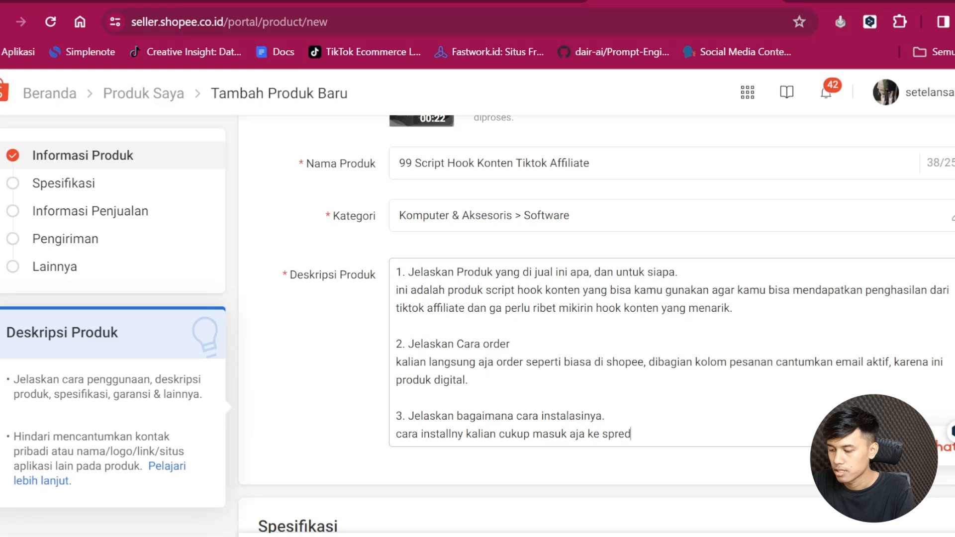
type("sheet yang su")
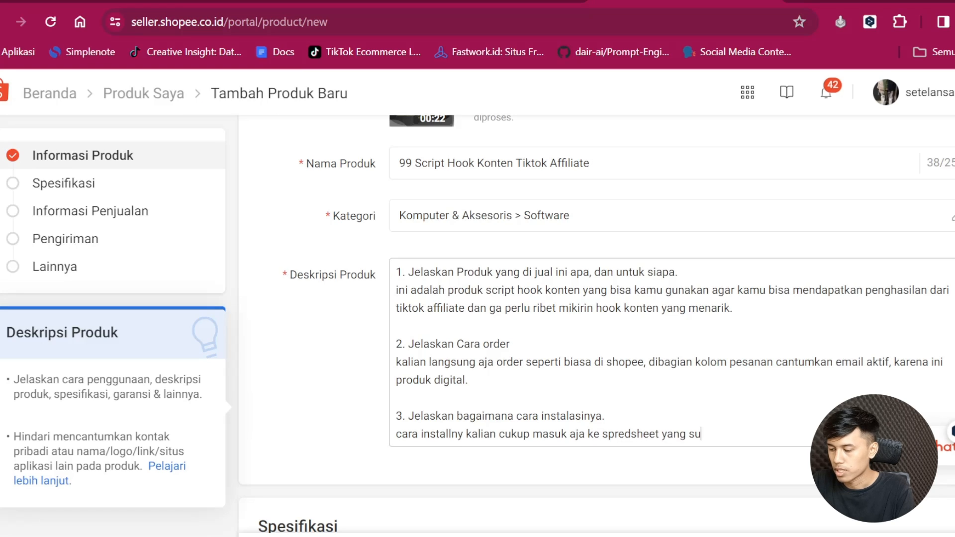
type("dah dibagikan oleh kar")
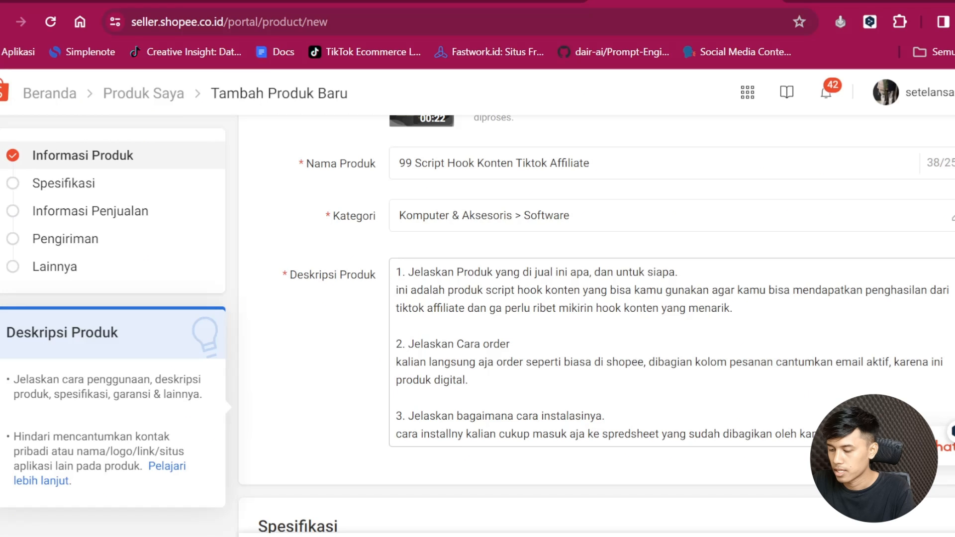
type("script ho")
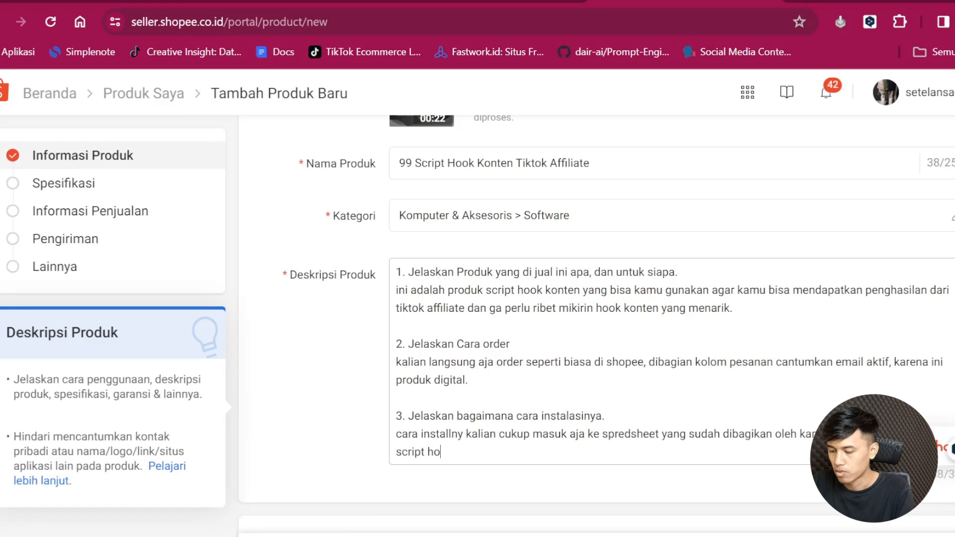
type("ok kontennya.")
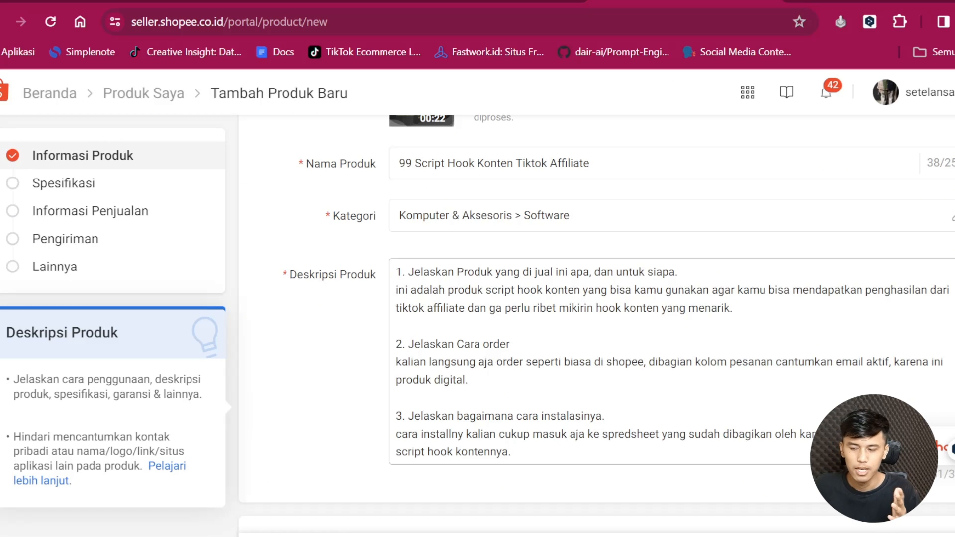
Step: Set the product's brand (Merek) to "Tidak ada merek" in the specifications
scroll(597, 298, "down", 3)
scroll(394, 363, "down", 2)
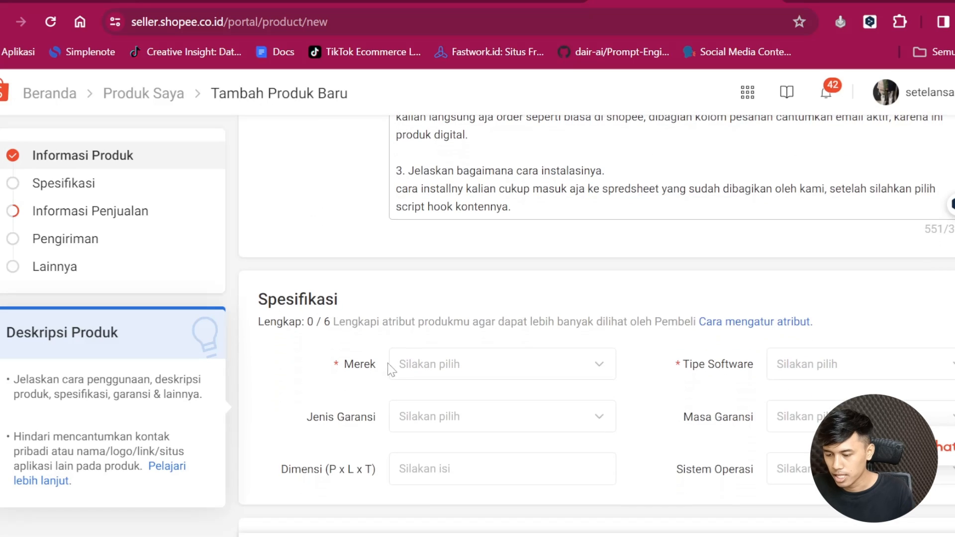
left_click(424, 367)
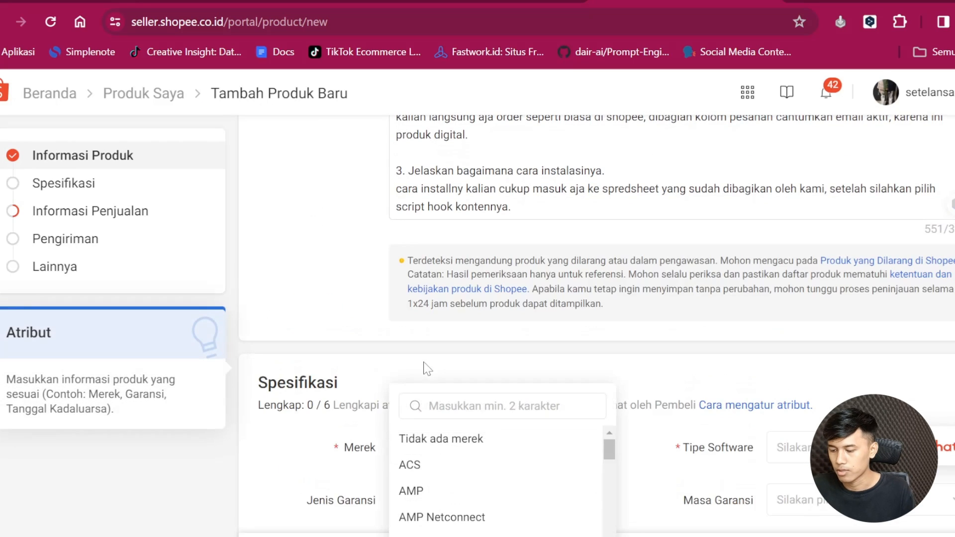
left_click(464, 444)
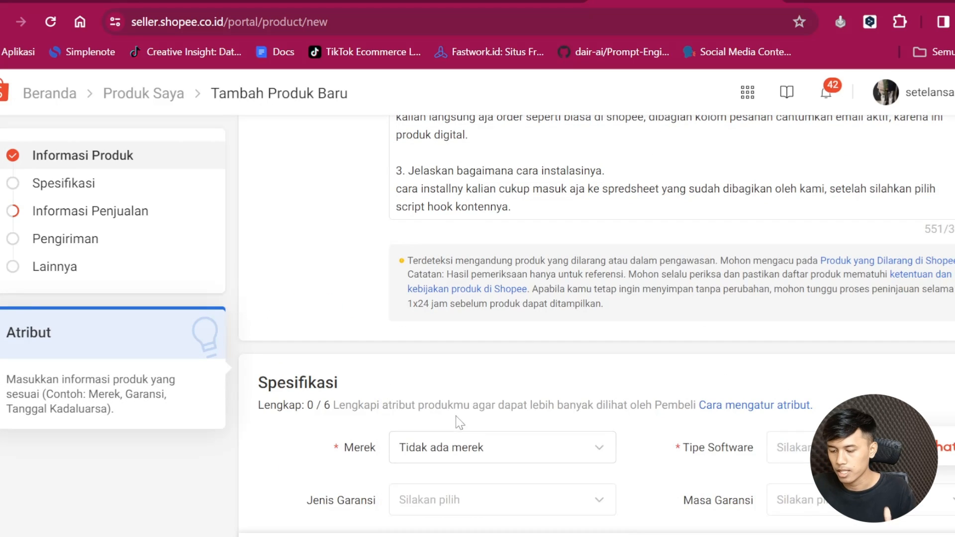
Step: Set the warranty type (Jenis Garansi) to "Tidak Garansi" and the software type to "Edukasi & Produktivitas"
scroll(461, 423, "down", 3)
left_click(467, 339)
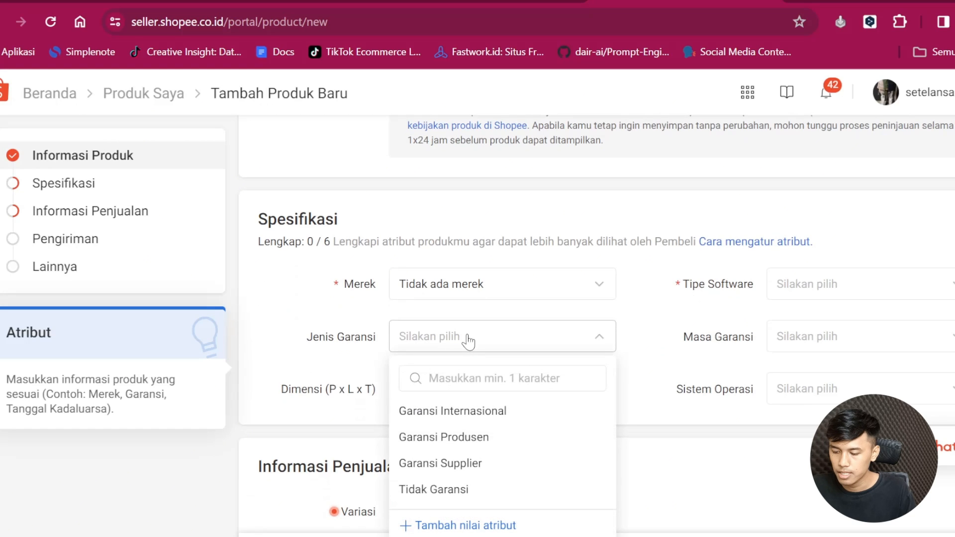
left_click(453, 490)
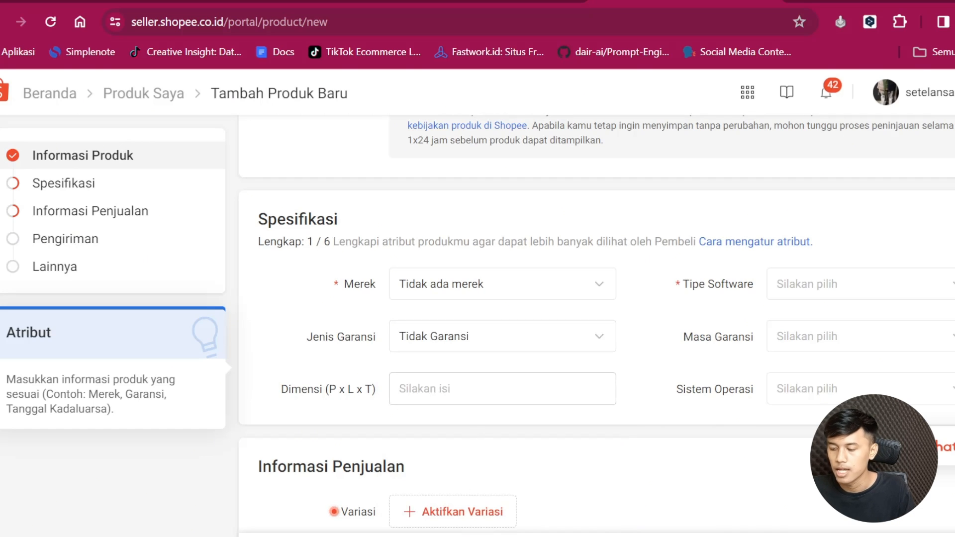
left_click(816, 284)
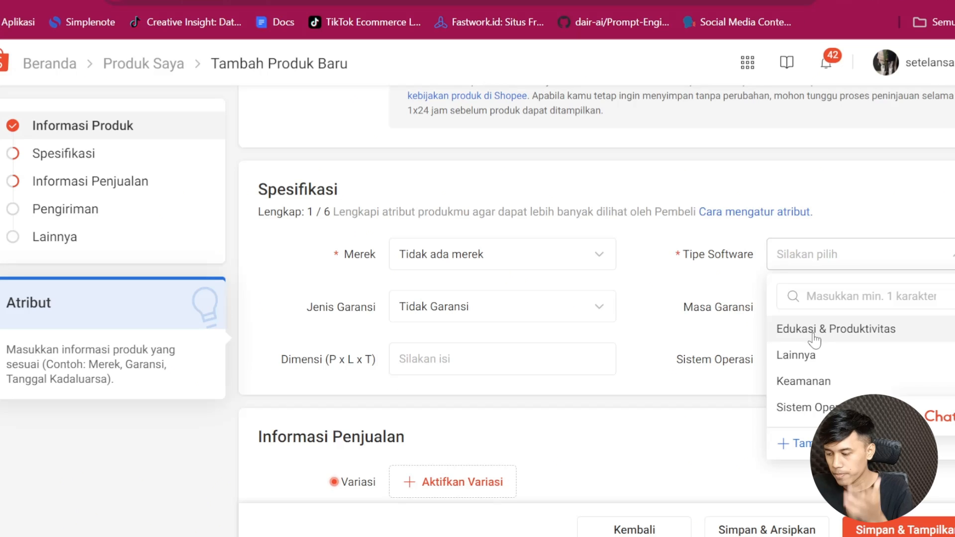
left_click(815, 338)
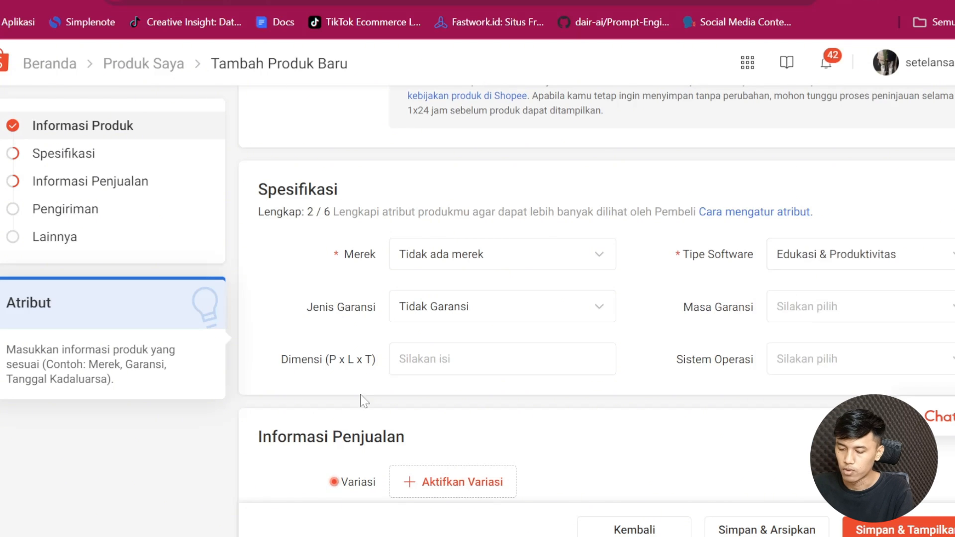
Step: Set the product's price to Rp 200000 and its stock to 1291010 in the sales information
scroll(362, 398, "down", 5)
left_click(423, 288)
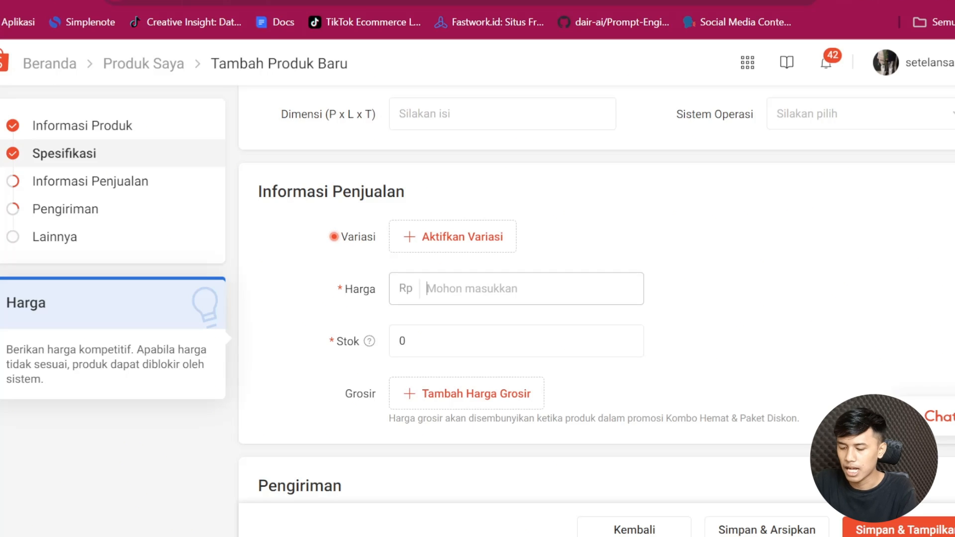
type("200000")
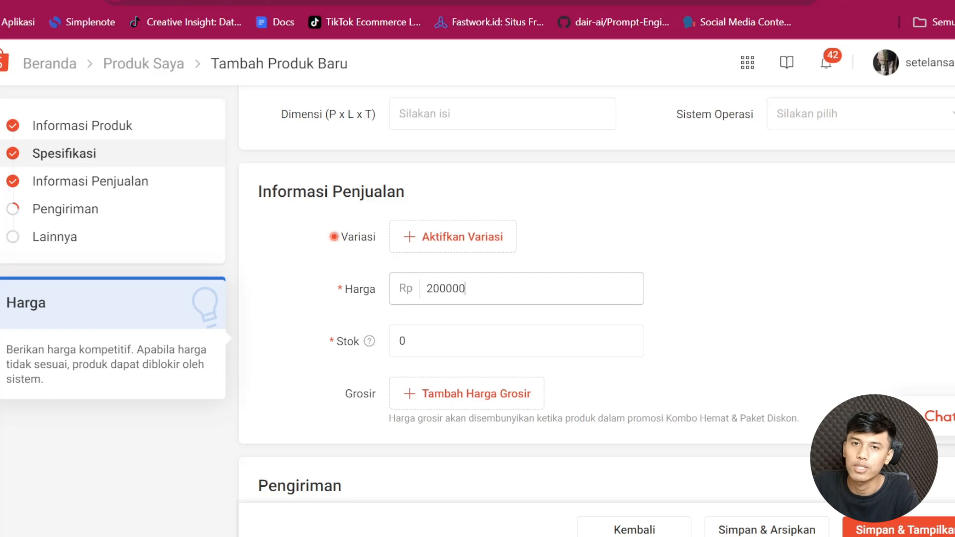
key("Tab")
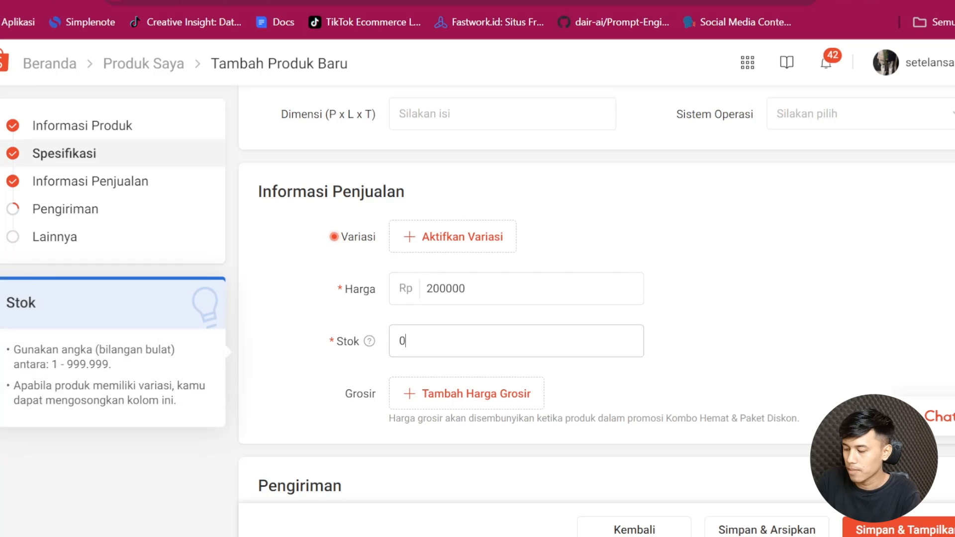
key("BackSpace")
type("1291010")
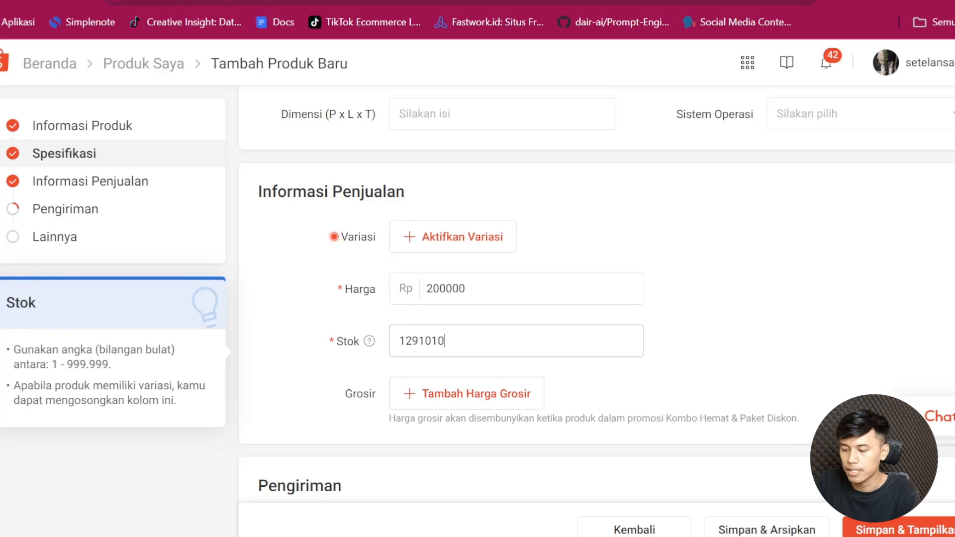
left_click(825, 259)
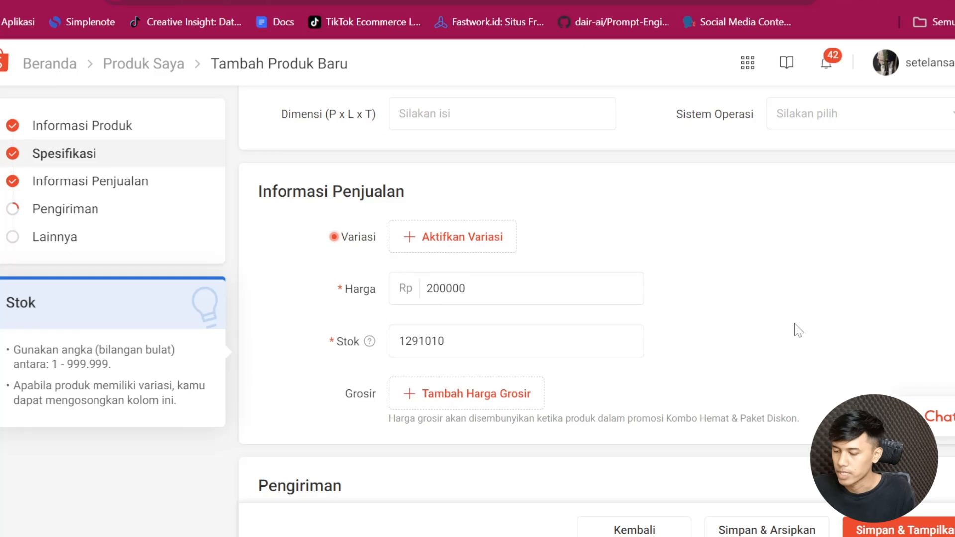
Step: Set the product's weight (Berat) to 1 gr in the shipping section
scroll(810, 299, "down", 6)
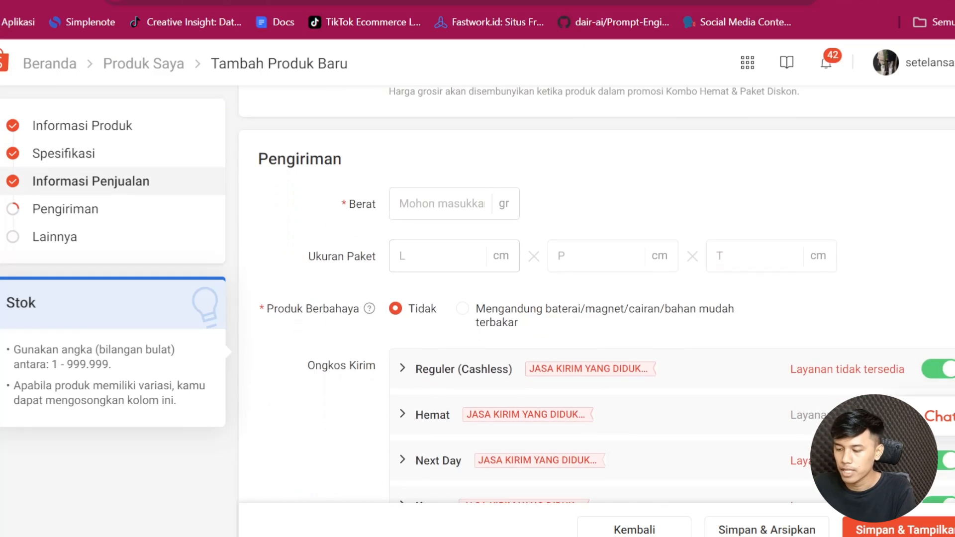
left_click(438, 204)
type("1")
left_click(616, 211)
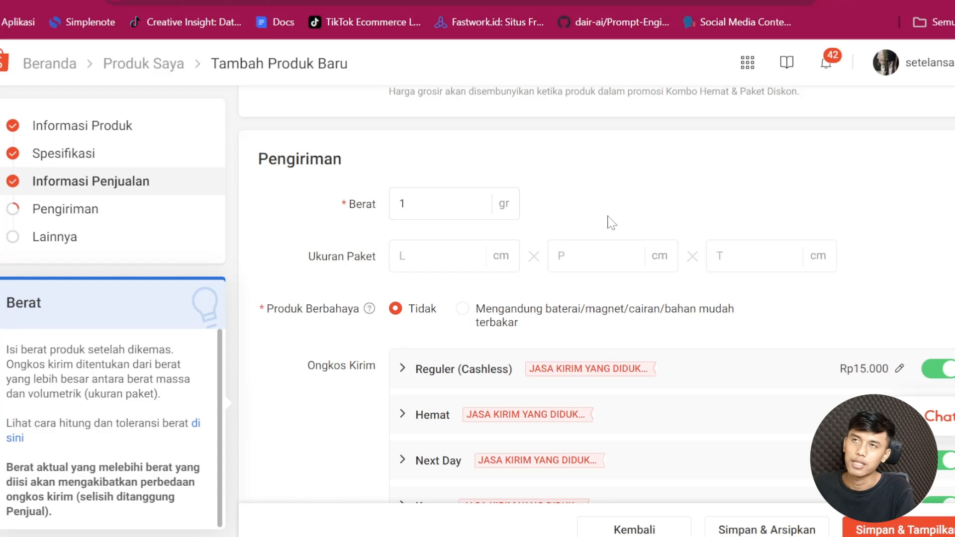
Step: Save and archive the new product listing, keeping the default shipping services, pre-order setting and condition
scroll(611, 224, "down", 3)
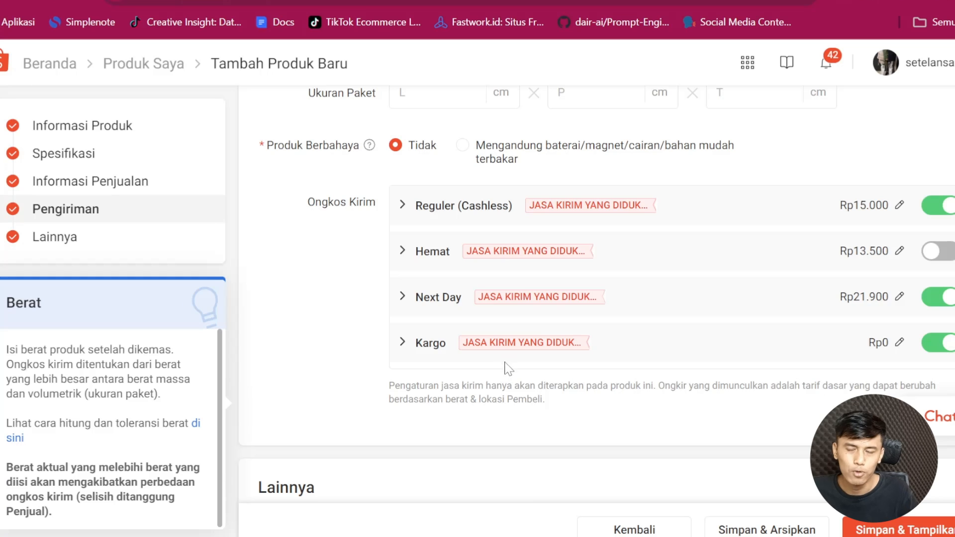
scroll(570, 455, "down", 3)
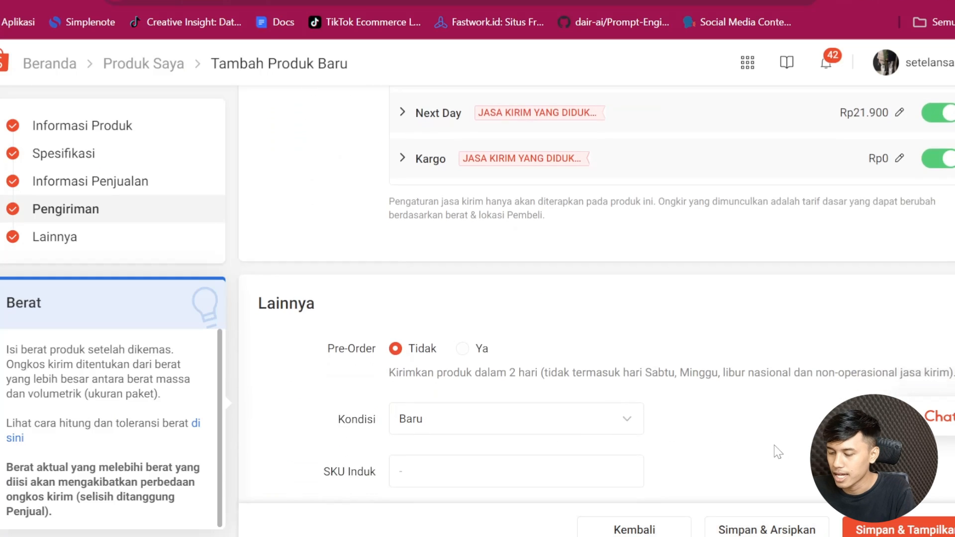
scroll(926, 518, "down", 1)
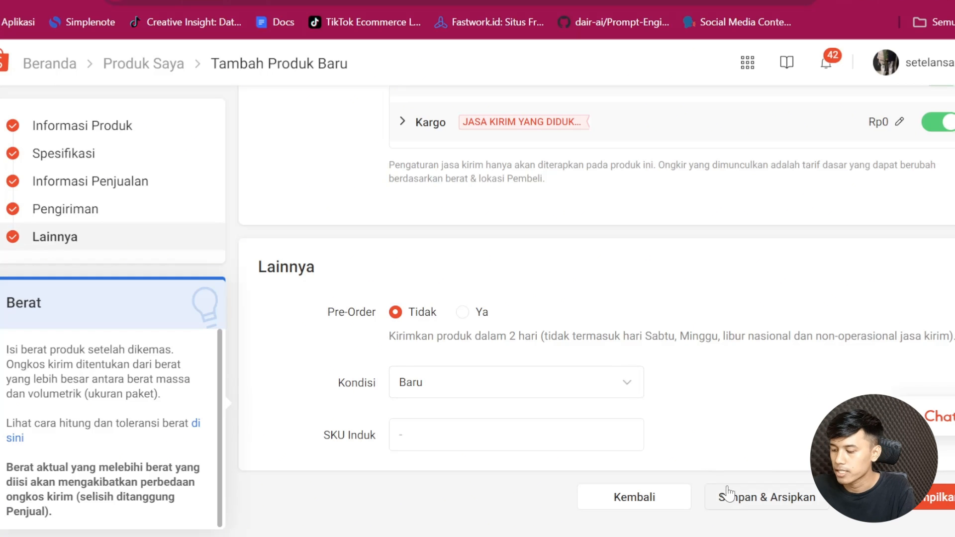
left_click(742, 499)
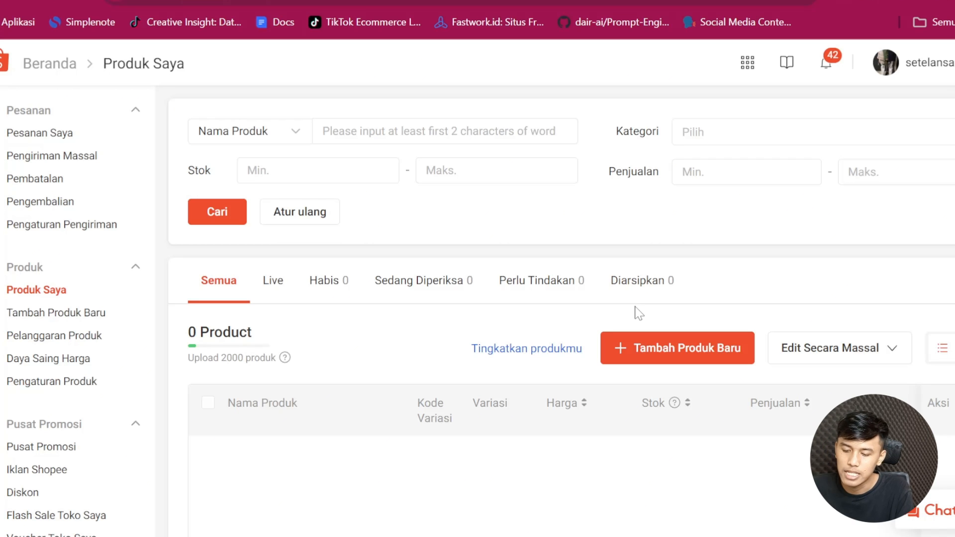
Step: Switch to the Etsy Shop Manager, open the active listings and start adding a new listing
scroll(639, 312, "down", 2)
scroll(45, 442, "down", 3)
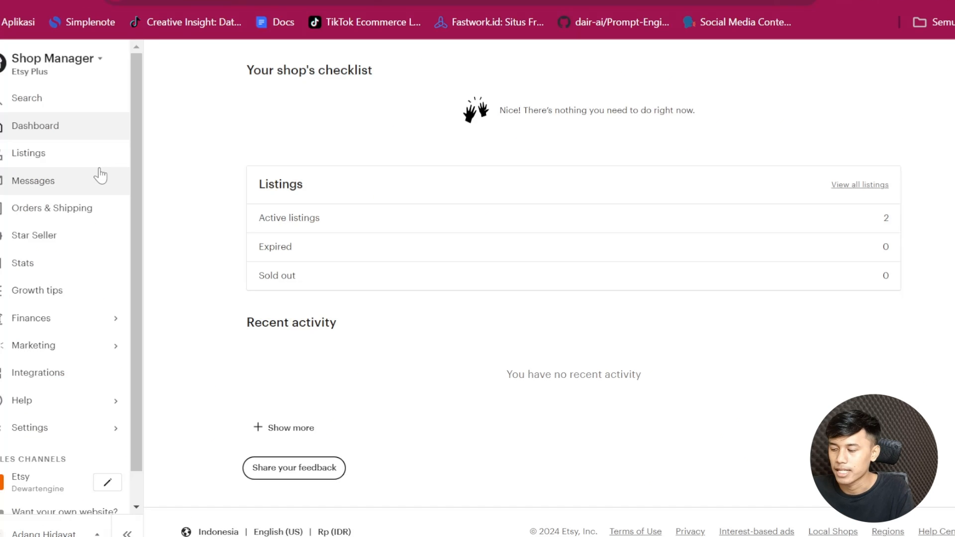
left_click(289, 226)
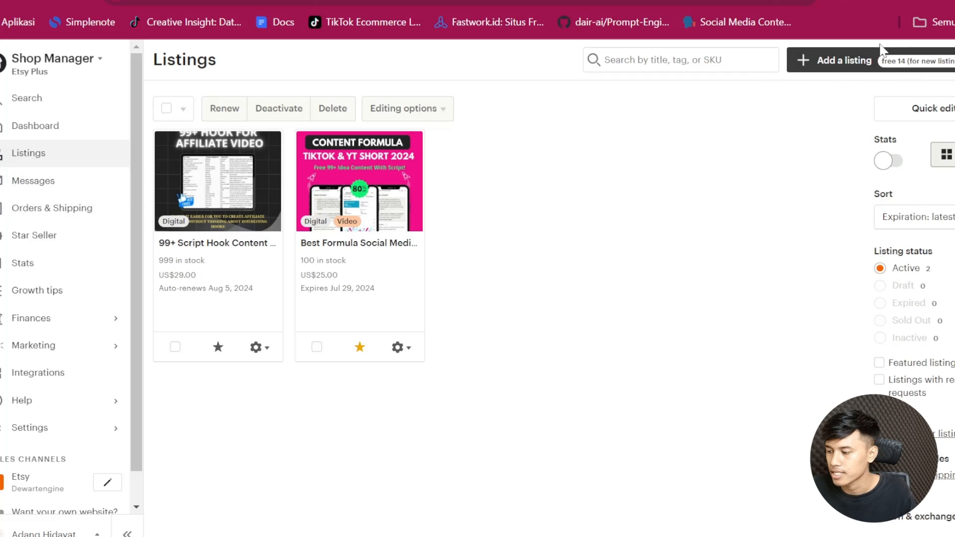
left_click(846, 60)
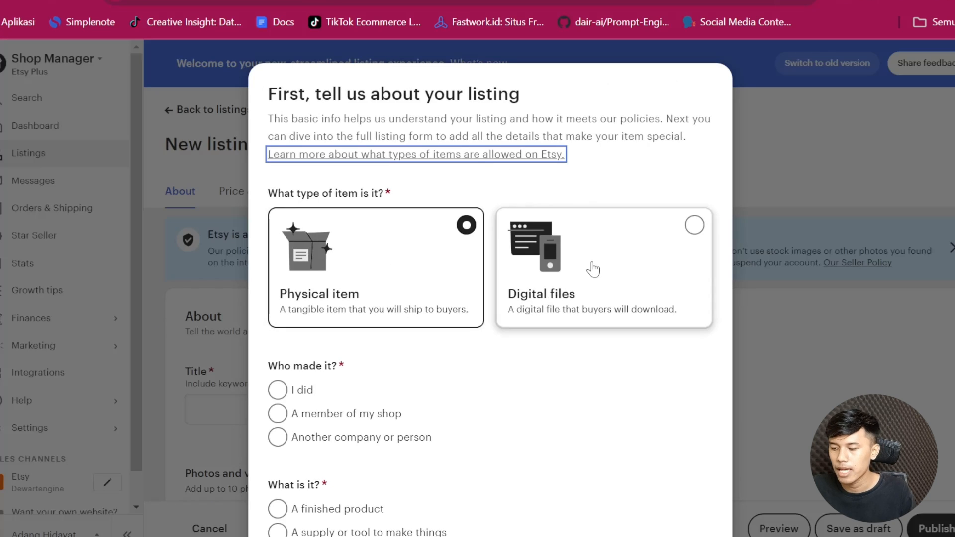
Step: Define the item as digital files made by "I did", a finished product, Made To Order, and continue to the listing form
left_click(593, 268)
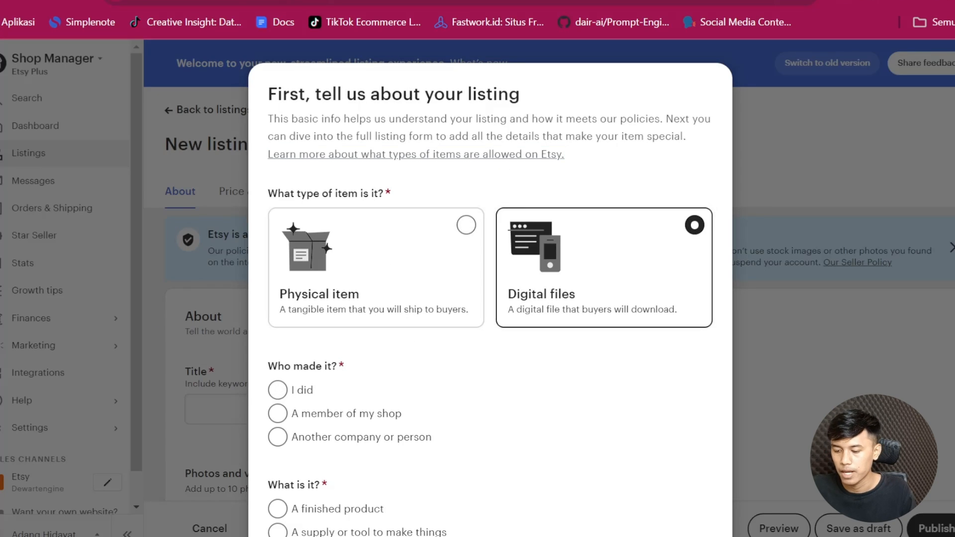
left_click(278, 391)
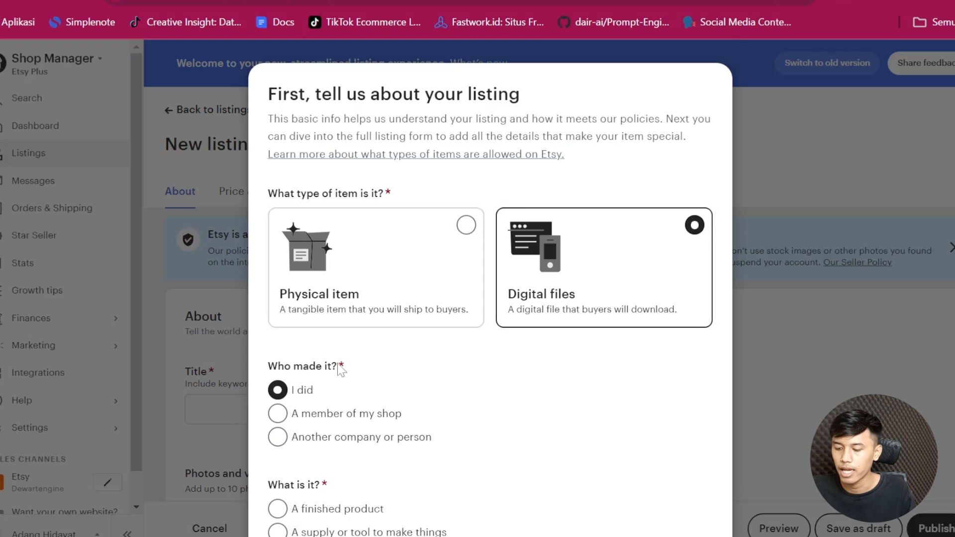
scroll(378, 368, "down", 5)
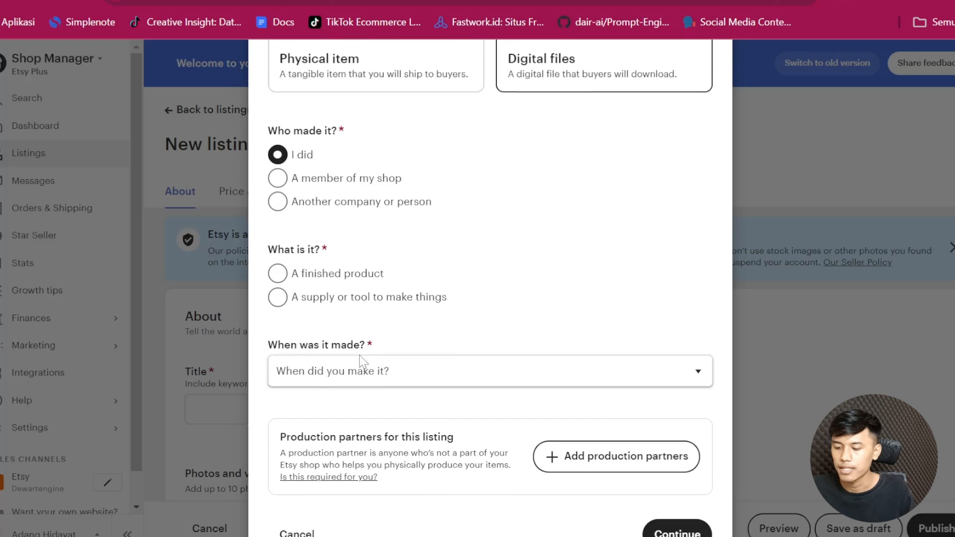
left_click(288, 268)
left_click(319, 365)
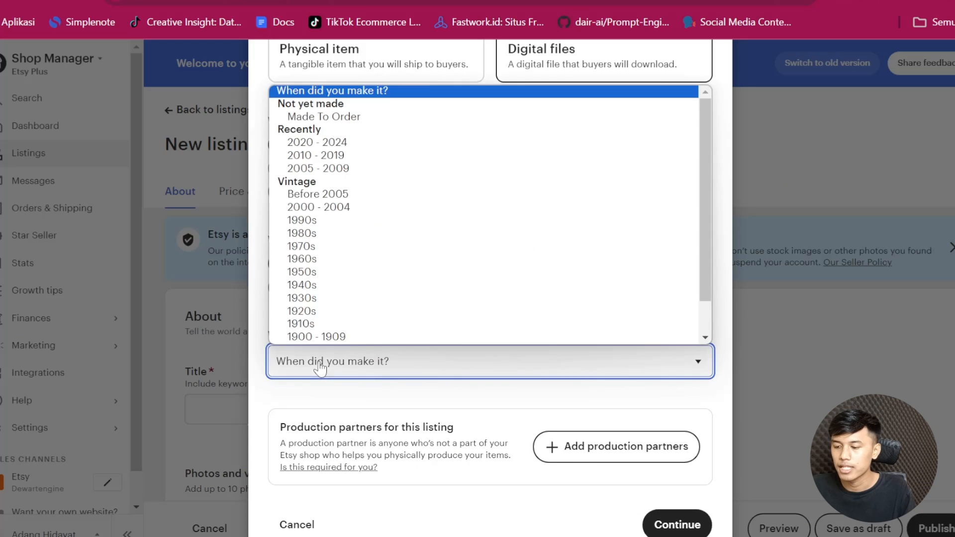
left_click(366, 115)
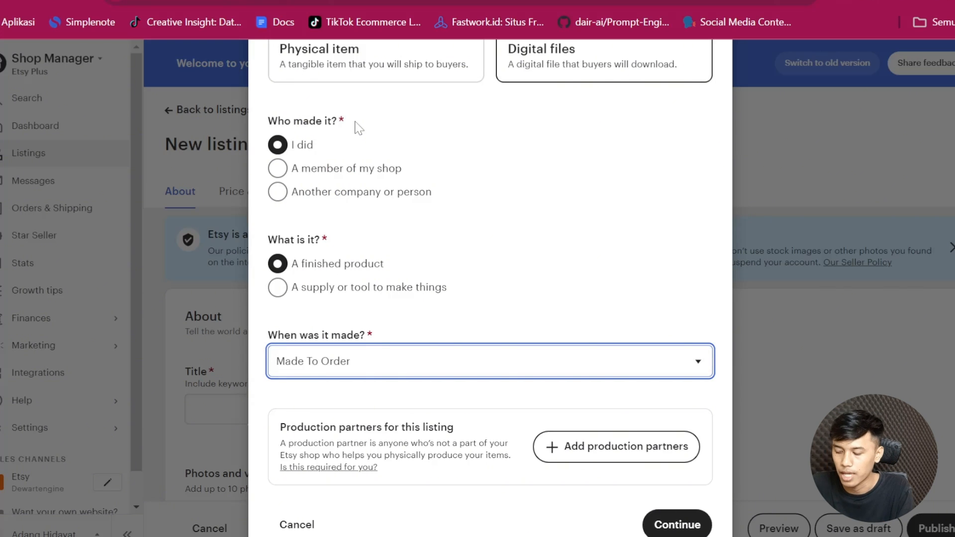
scroll(546, 343, "down", 1)
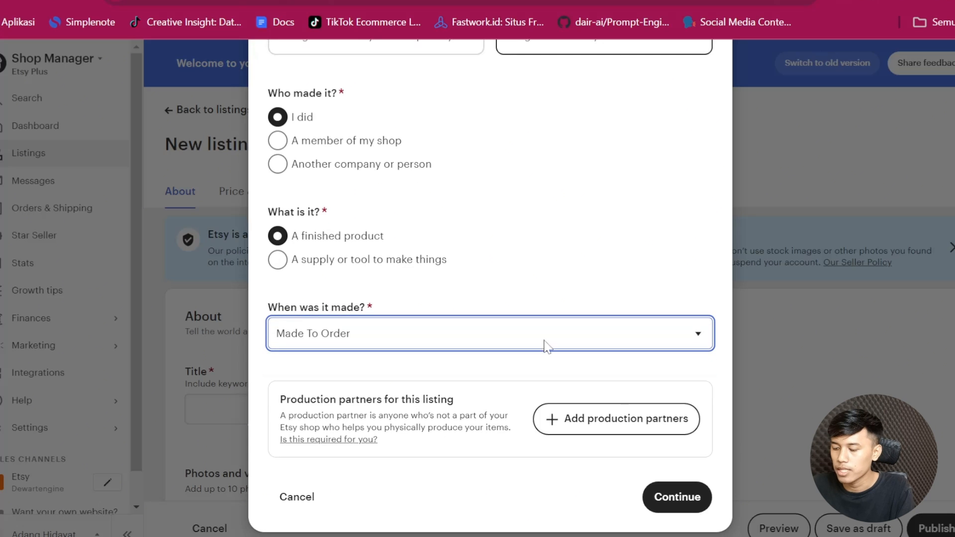
left_click(680, 505)
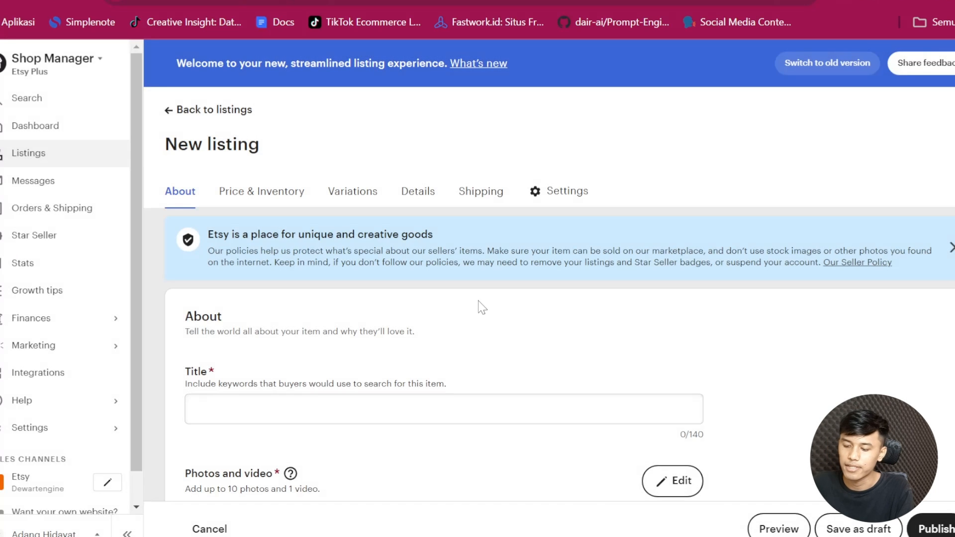
Step: Title the new listing "99+ Script Content Hook Affiliate Tiktok"
scroll(479, 304, "down", 5)
scroll(478, 301, "down", 5)
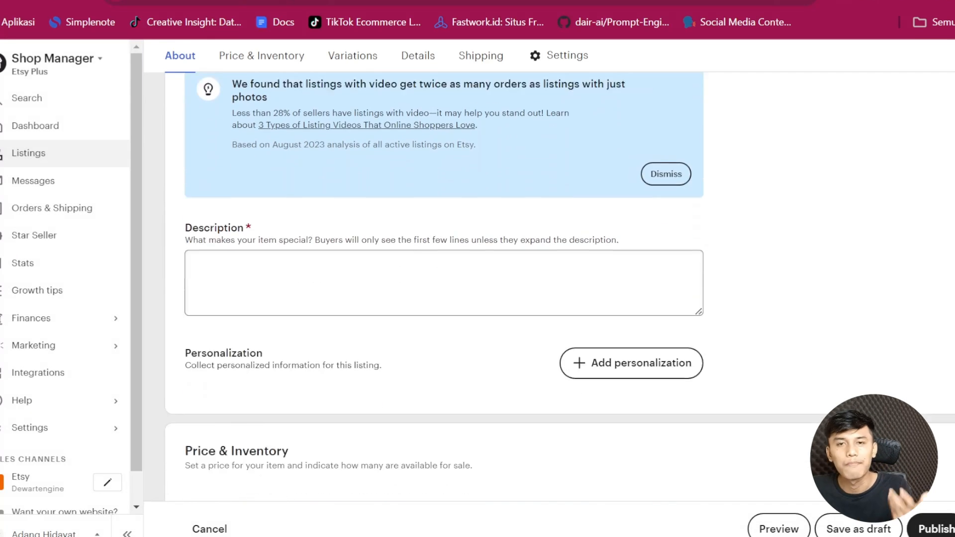
scroll(479, 294, "up", 8)
left_click(467, 246)
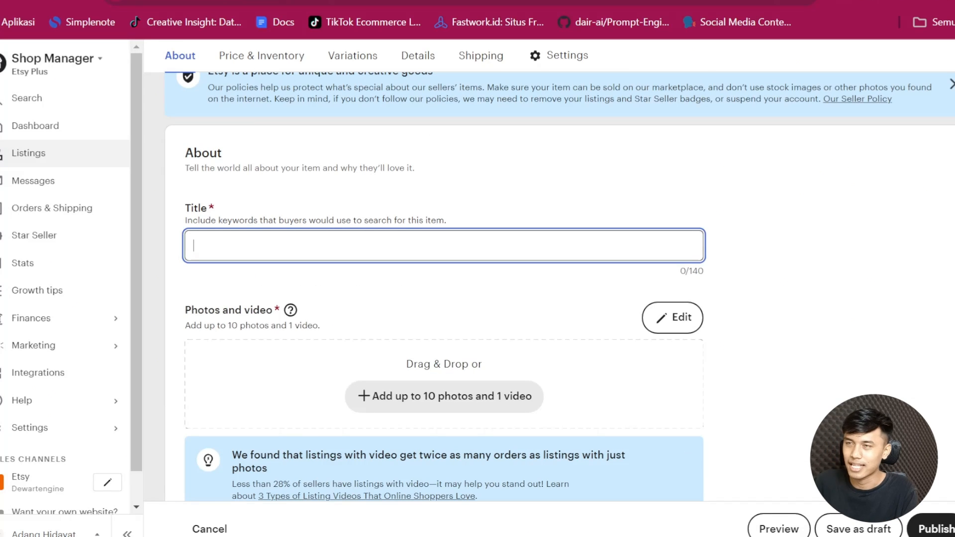
type("99")
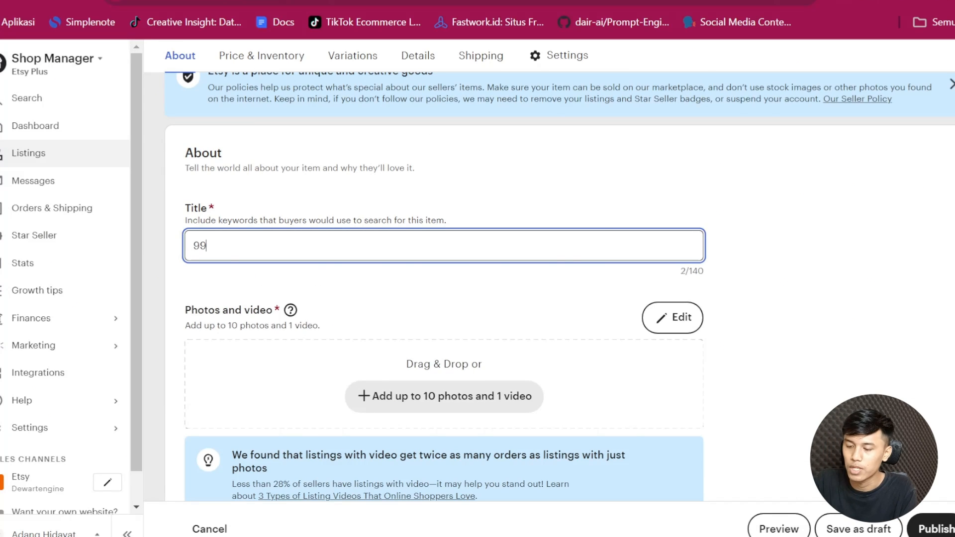
type("+")
key("Caps_Lock")
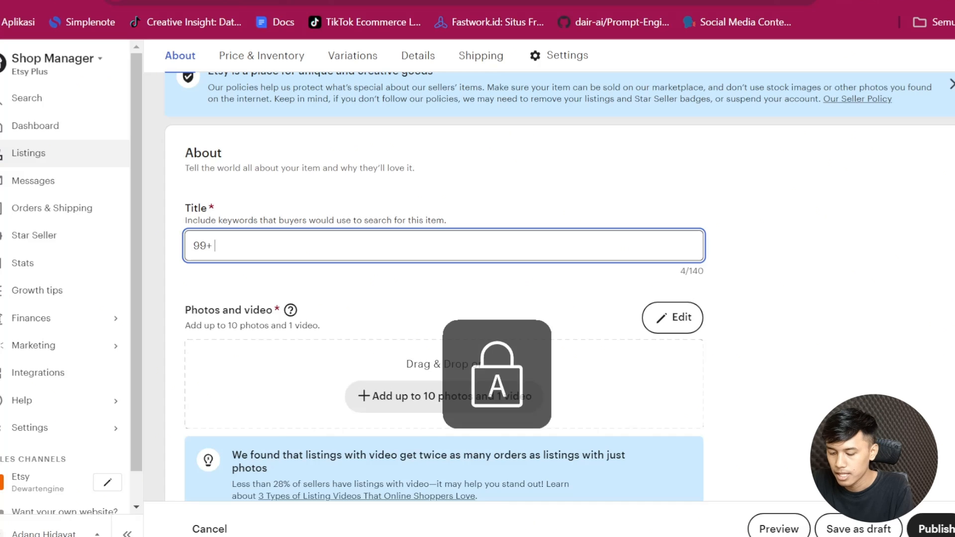
type("S")
key("Caps_Lock")
type("cript")
key("Caps_Lock")
type("CO")
key("Caps_Lock")
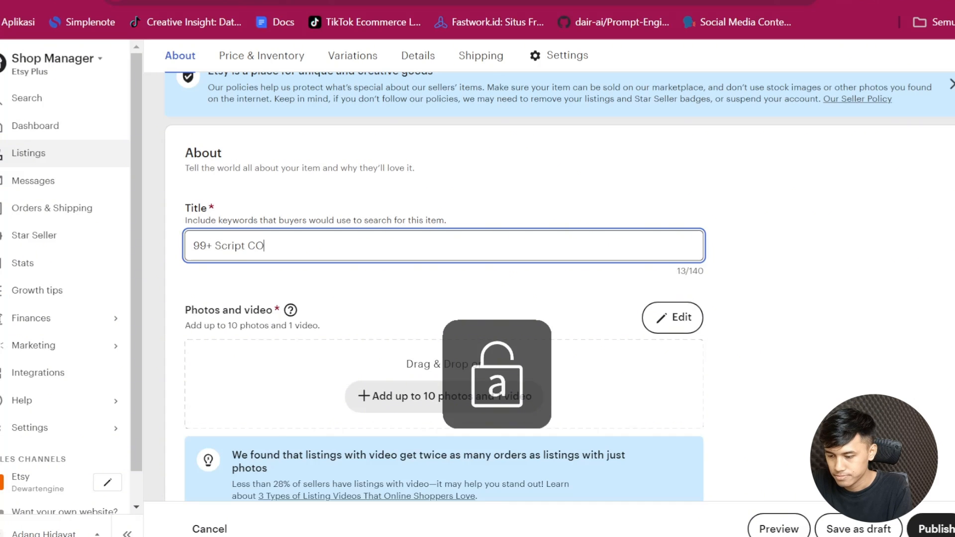
key("BackSpace")
type("ontent")
key("Caps_Lock")
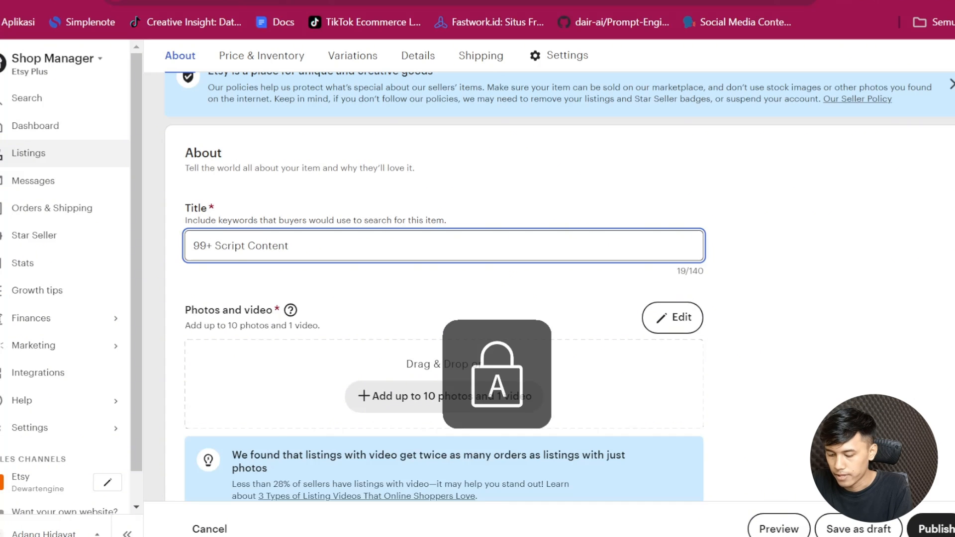
type("T")
key("Caps_Lock")
type("i")
key("BackSpace")
key("BackSpace")
key("BackSpace")
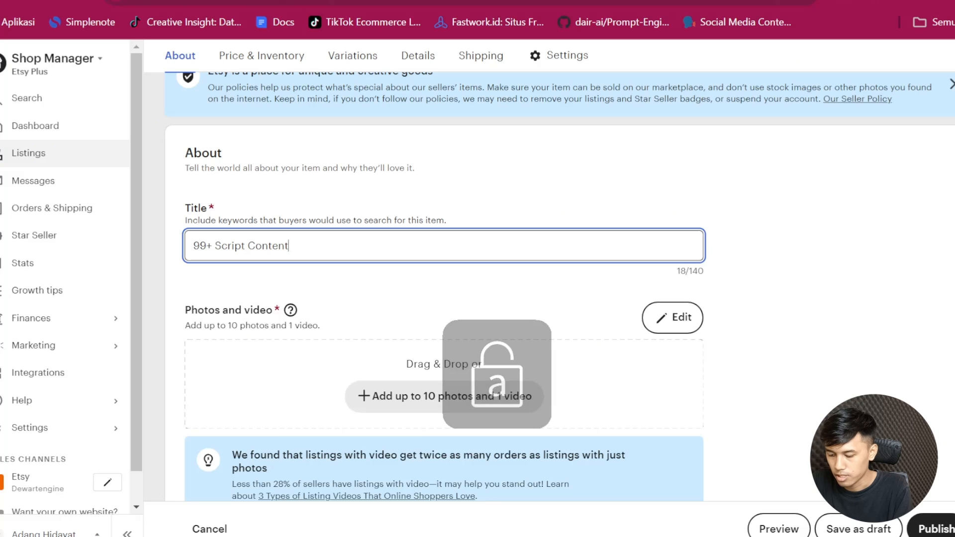
key("Caps_Lock")
type("H")
key("Caps_Lock")
type("ook")
key("Caps_Lock")
type("A")
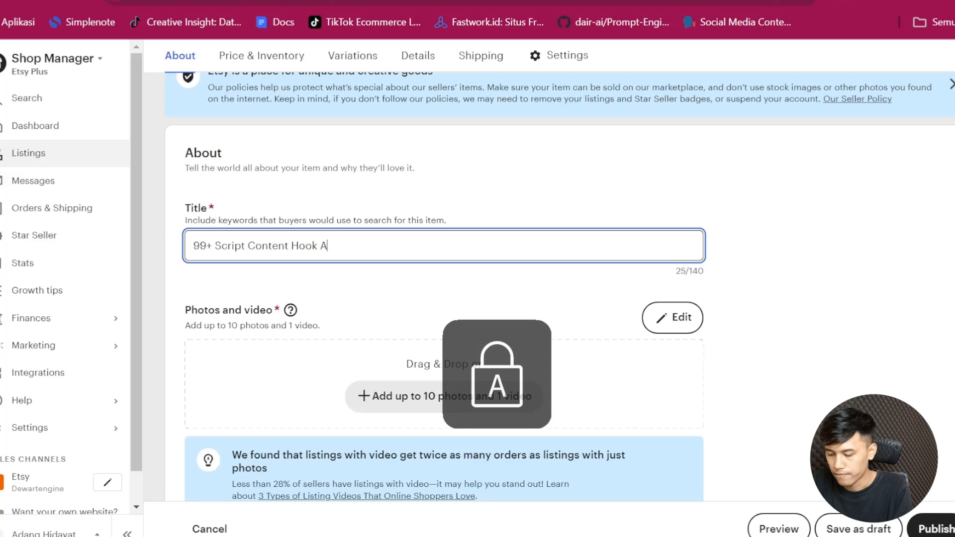
key("Caps_Lock")
type("ffiliate")
key("Caps_Lock")
type("H")
key("Caps_Lock")
type("o")
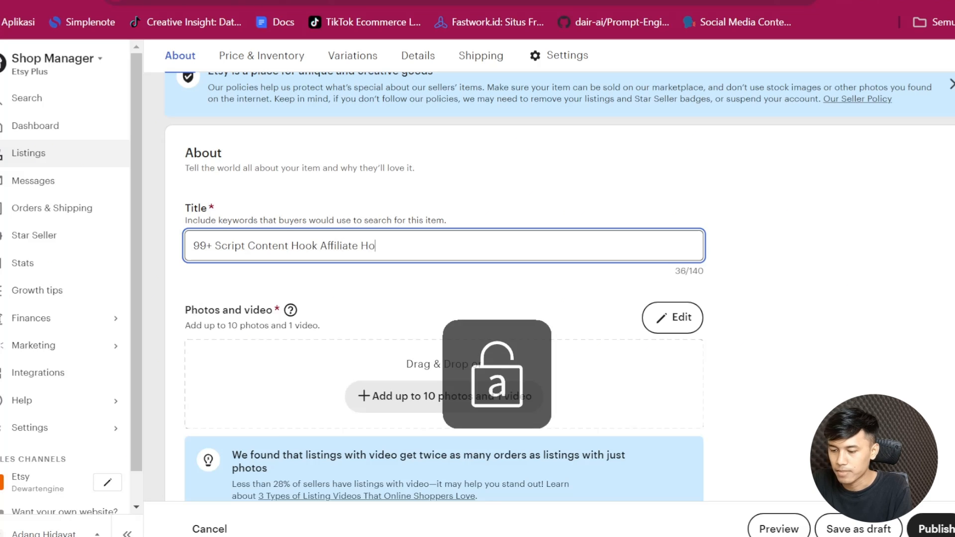
key("BackSpace")
key("BackSpace")
key("Caps_Lock")
type("T")
key("Caps_Lock")
type("ikto")
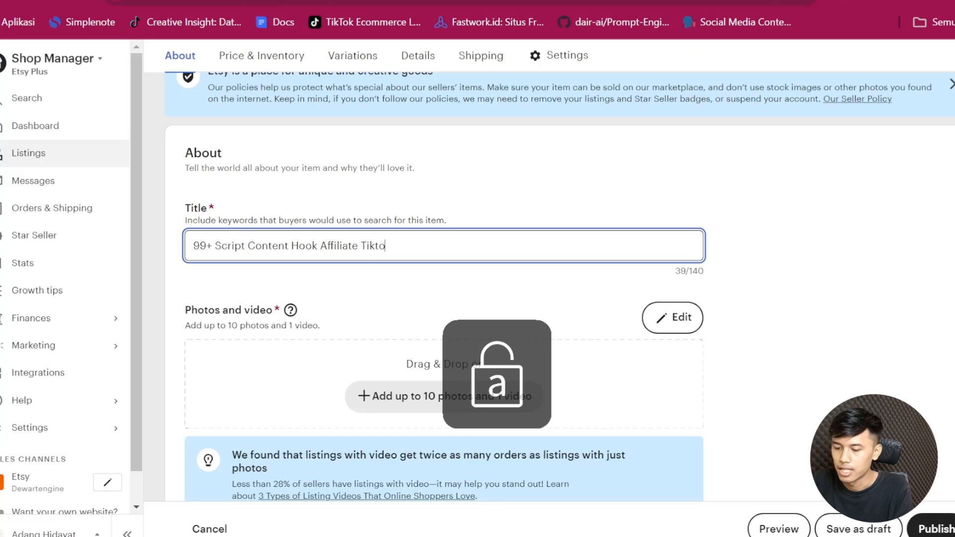
type("k")
Step: Upload images 1 and 2 from the "99+ HOOK KONTEN VIDEO" folder as the listing's photos
left_click(413, 403)
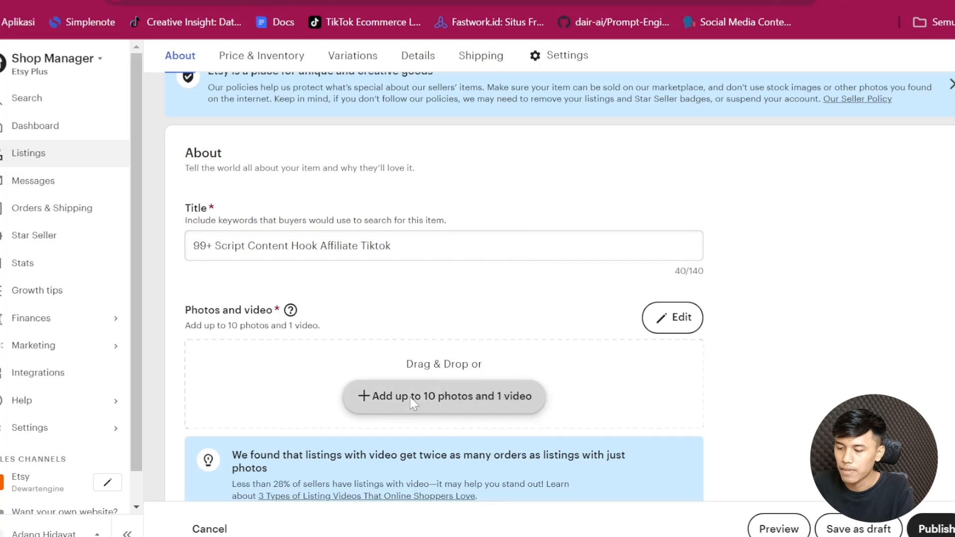
scroll(328, 172, "down", 2)
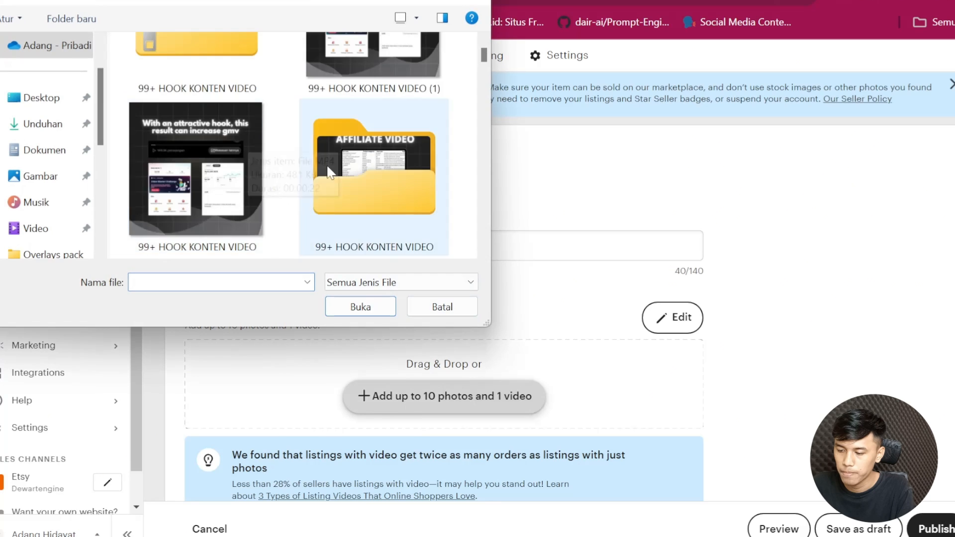
double_click(352, 172)
left_click(190, 94)
left_click(190, 122, "ctrl")
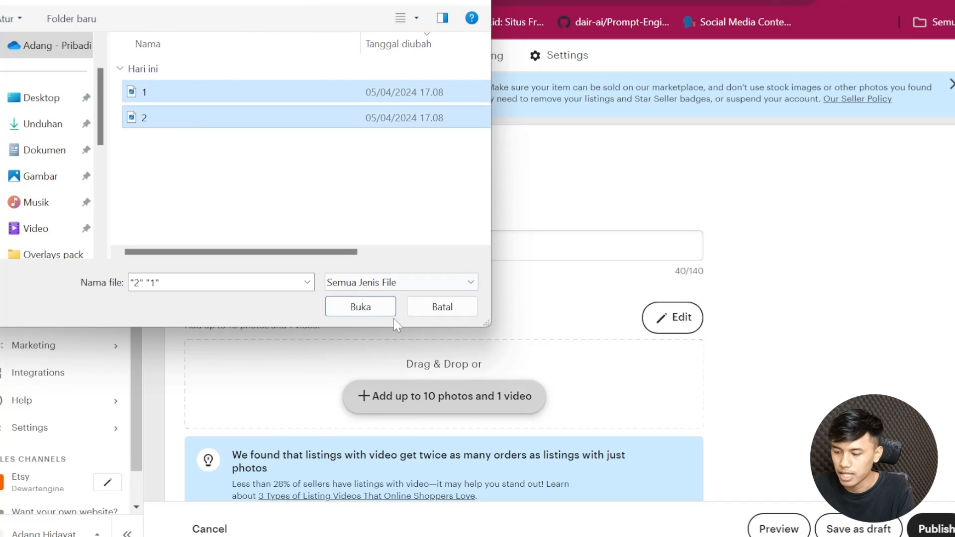
left_click(370, 310)
Step: Try to add the video "99+ HOOK KONTEN VIDEO" from the Unduhan folder to the listing's video slot
scroll(486, 282, "down", 3)
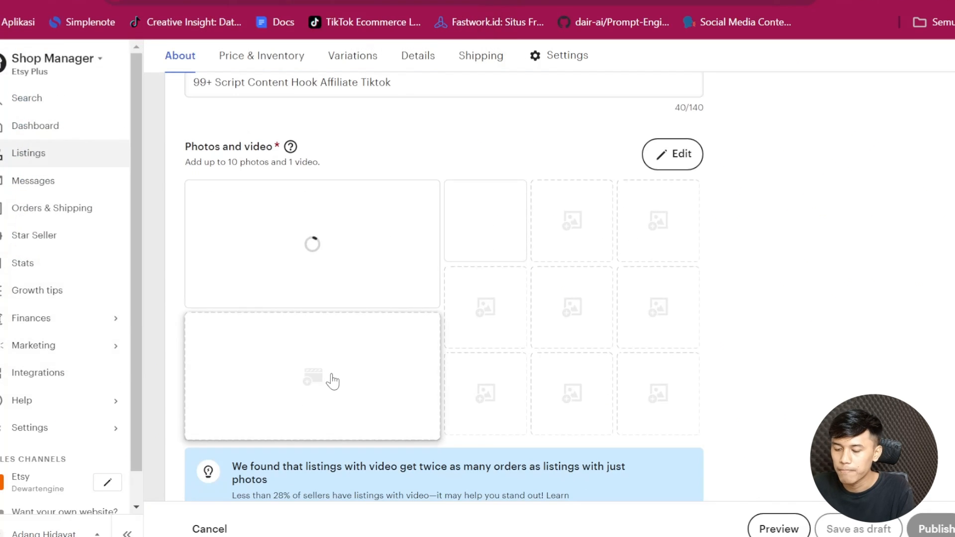
left_click(336, 371)
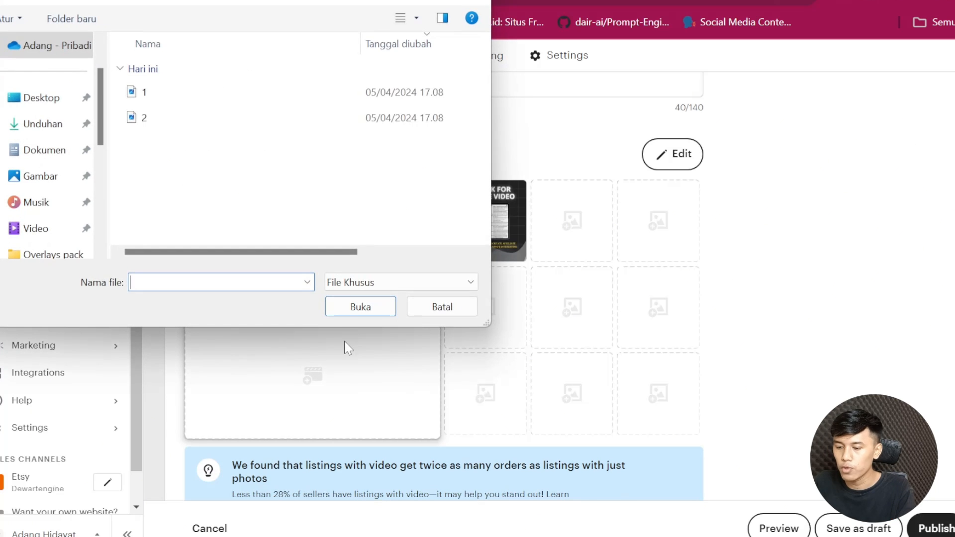
left_click(30, 127)
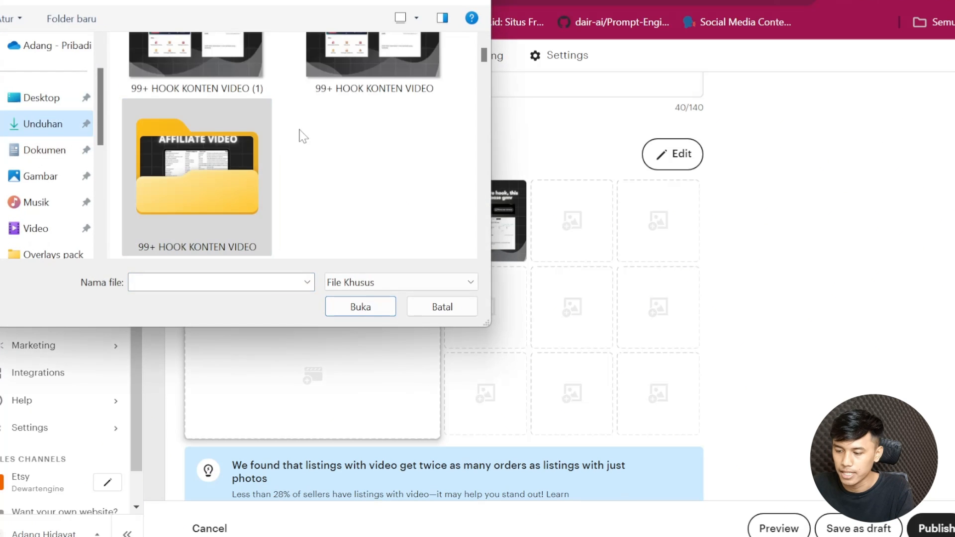
left_click(350, 82)
left_click(359, 305)
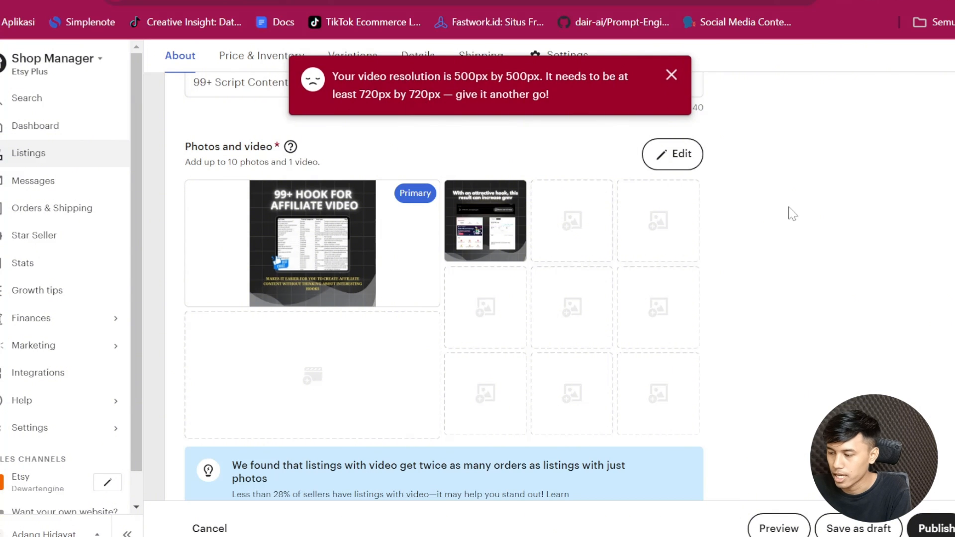
left_click(671, 75)
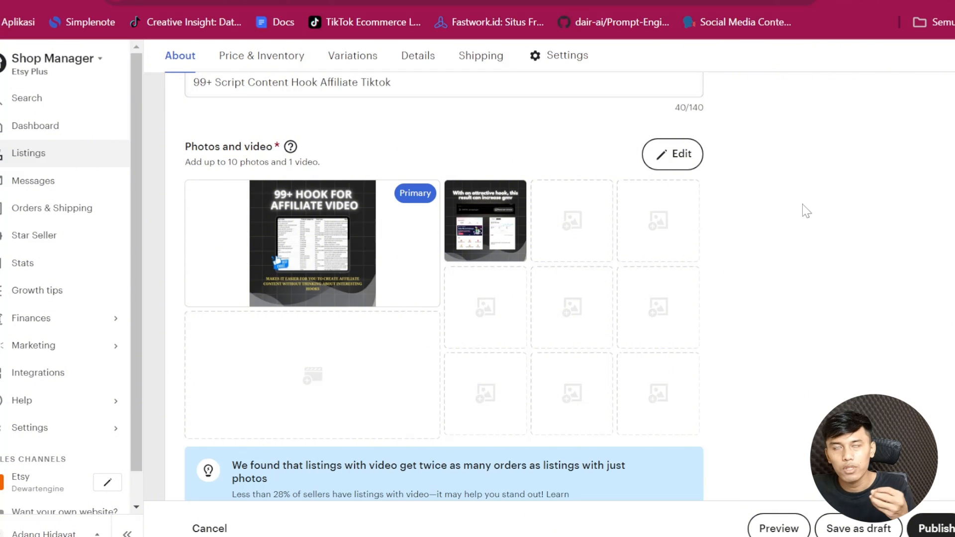
scroll(802, 204, "down", 5)
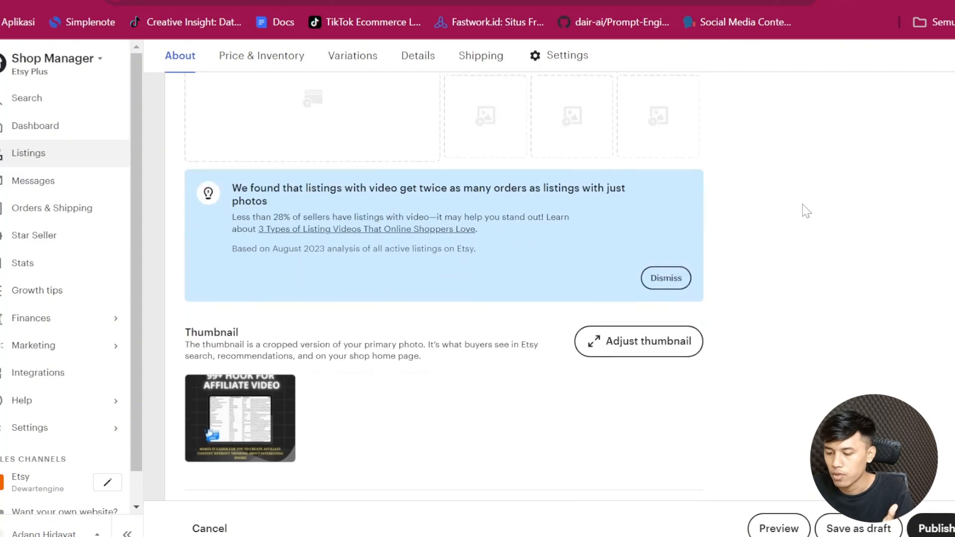
Step: Switch to Shopee Seller Centre, open the script hook product's details, and copy its full Indonesian description
scroll(832, 195, "up", 5)
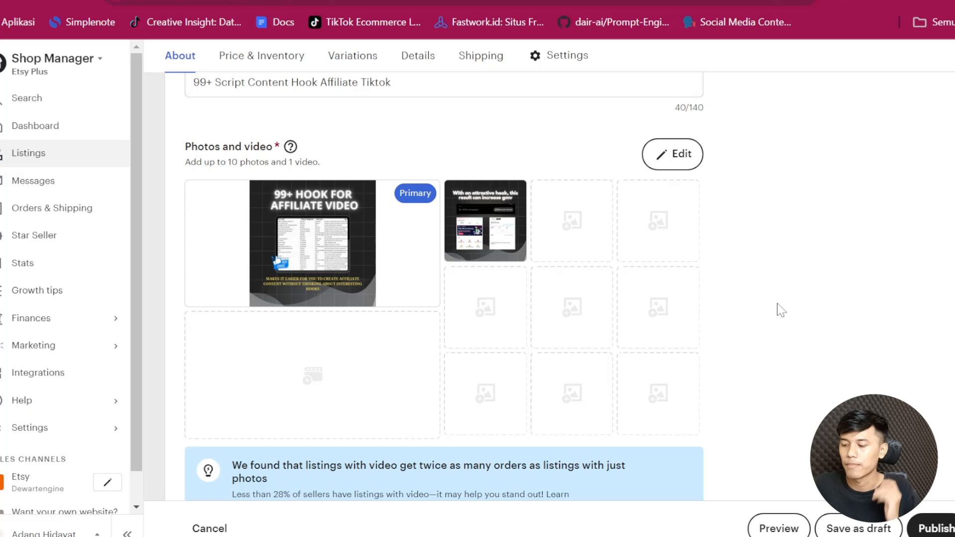
scroll(497, 294, "down", 10)
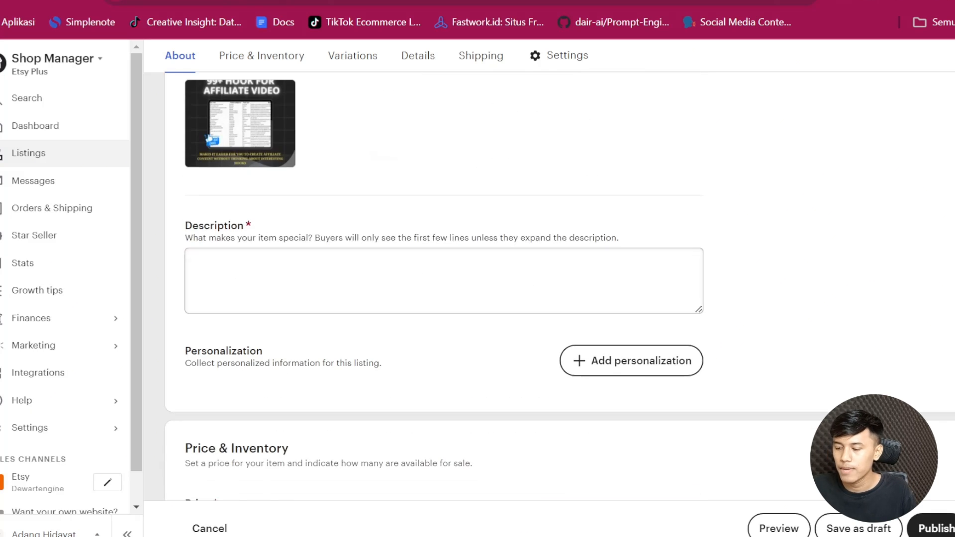
left_click(463, 278)
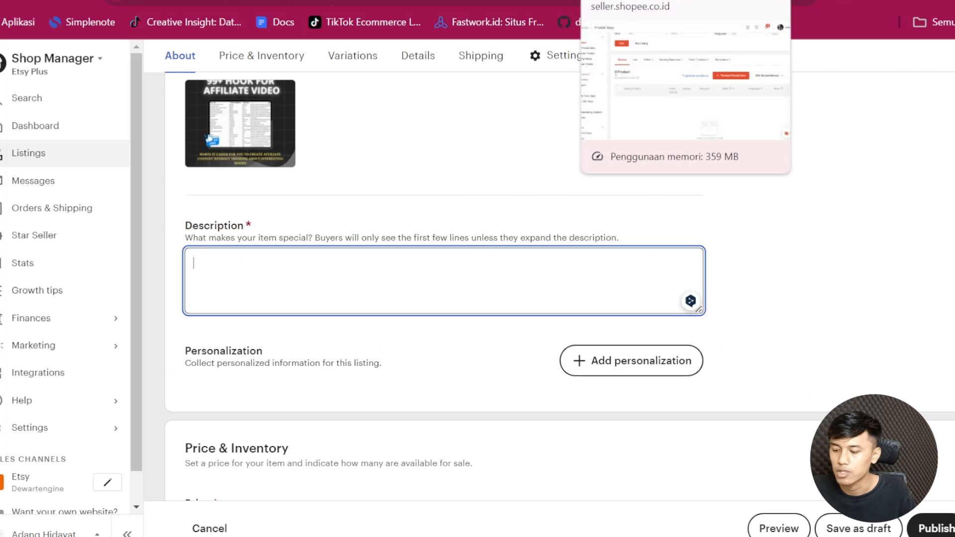
left_click(622, 1)
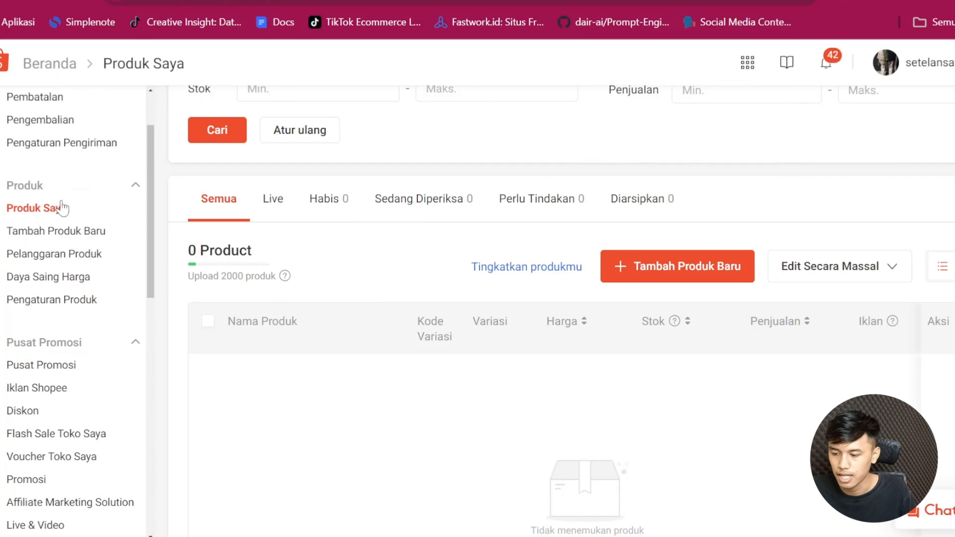
scroll(323, 207, "up", 2)
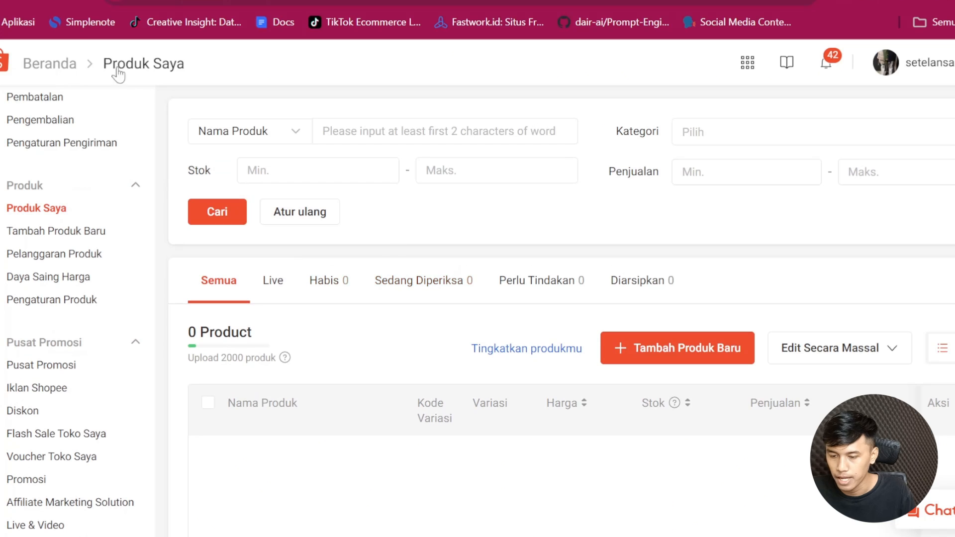
left_click(60, 2)
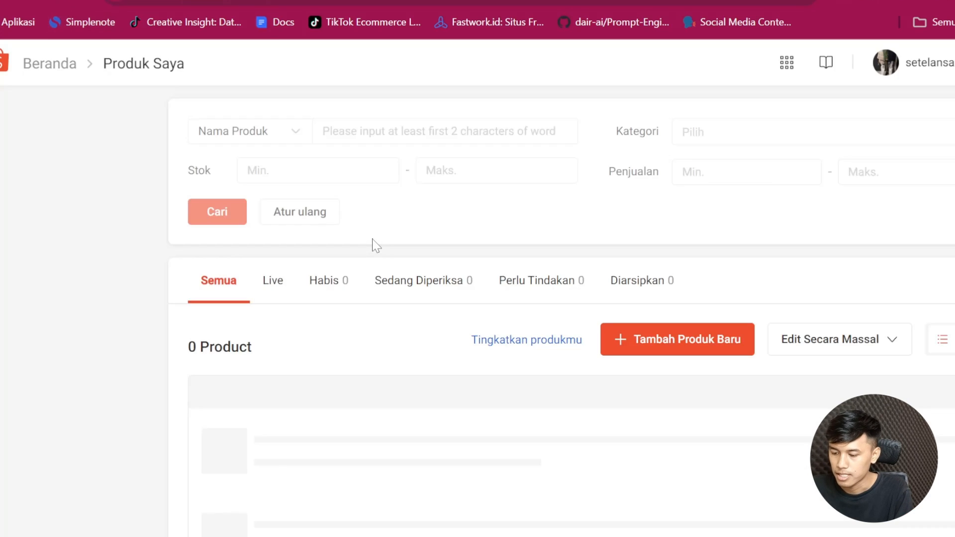
left_click(343, 331)
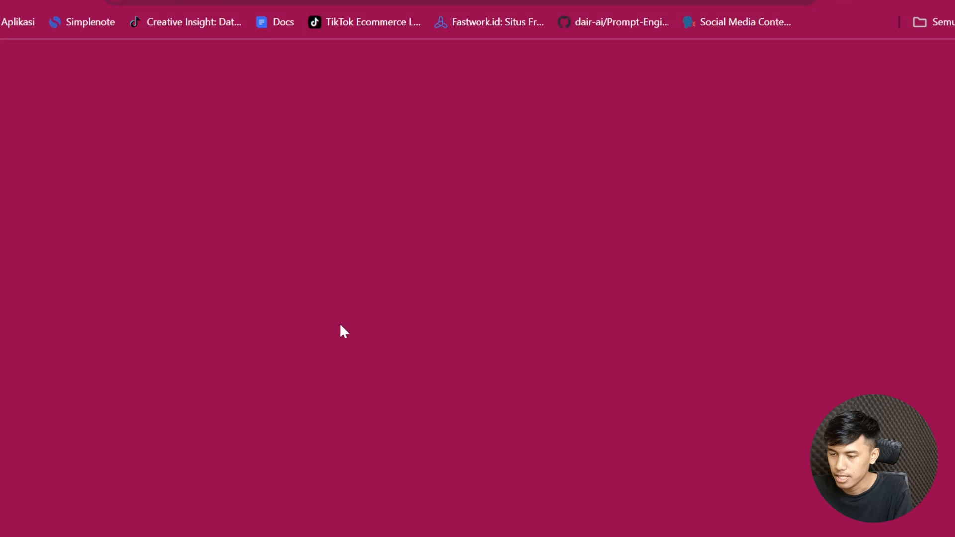
scroll(516, 188, "down", 10)
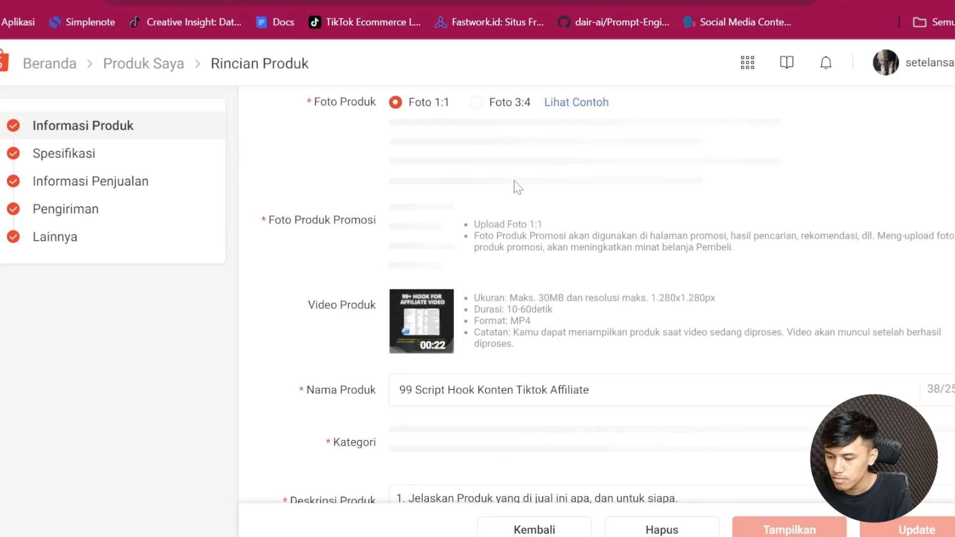
key("ctrl+a")
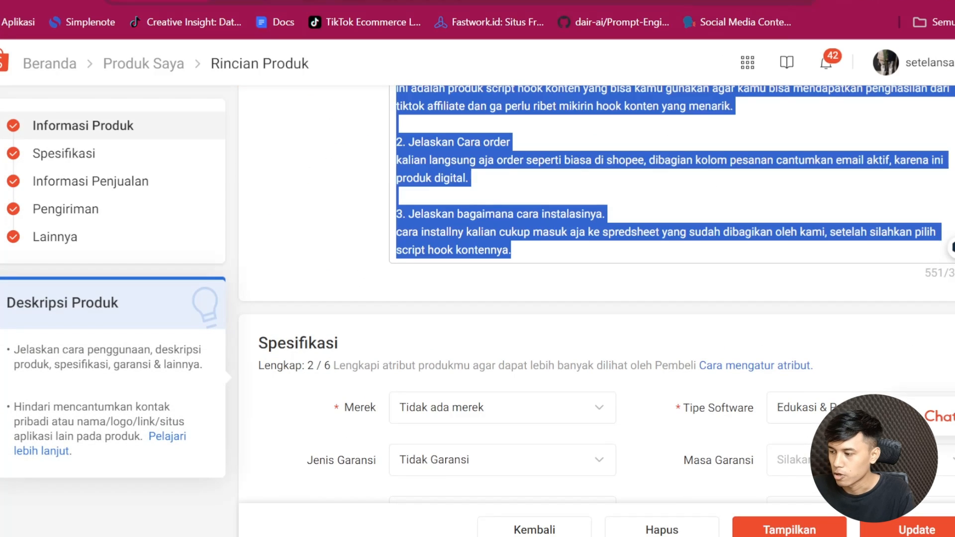
Step: Open DeepL in a new browser tab and translate the copied product description into English (US)
key("ctrl+t")
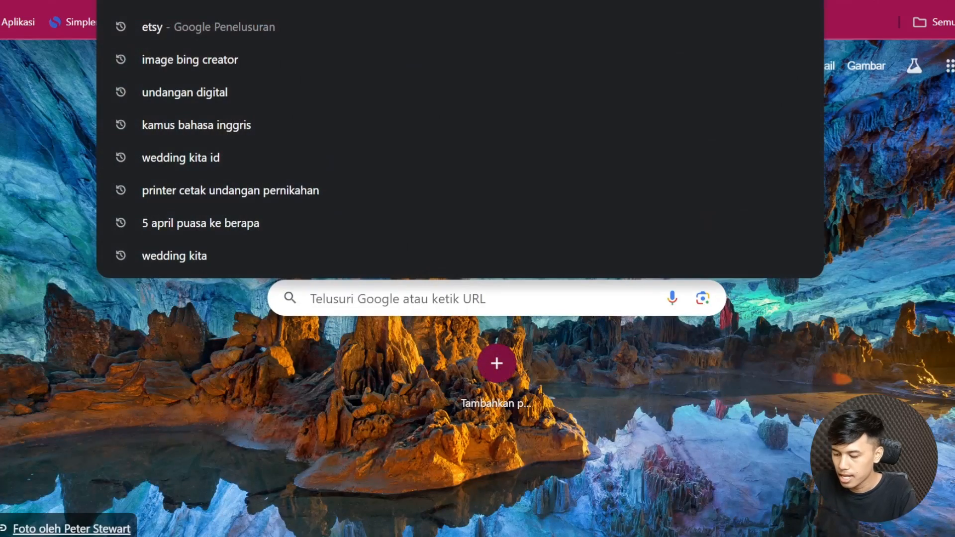
type("c")
key("BackSpace")
key("BackSpace")
type("c")
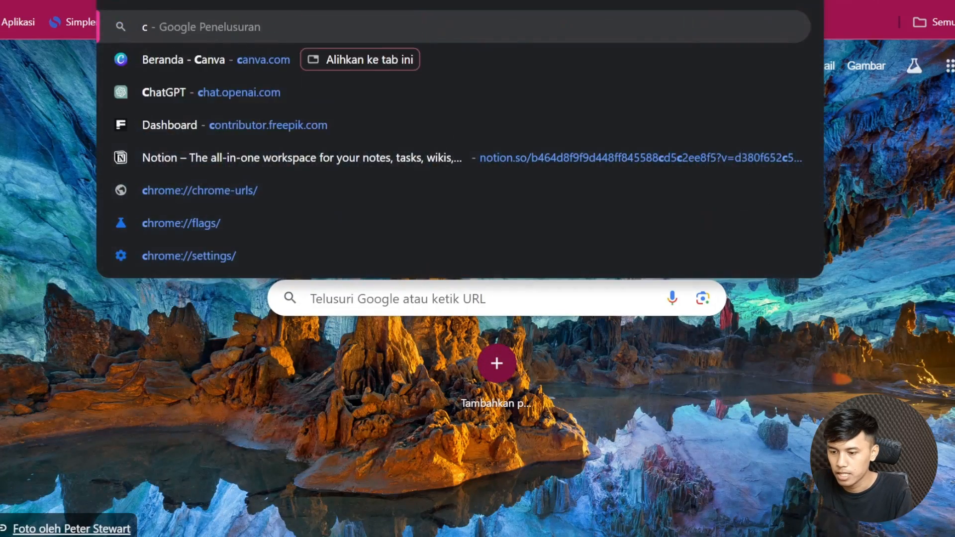
key("BackSpace")
type("de")
key("Return")
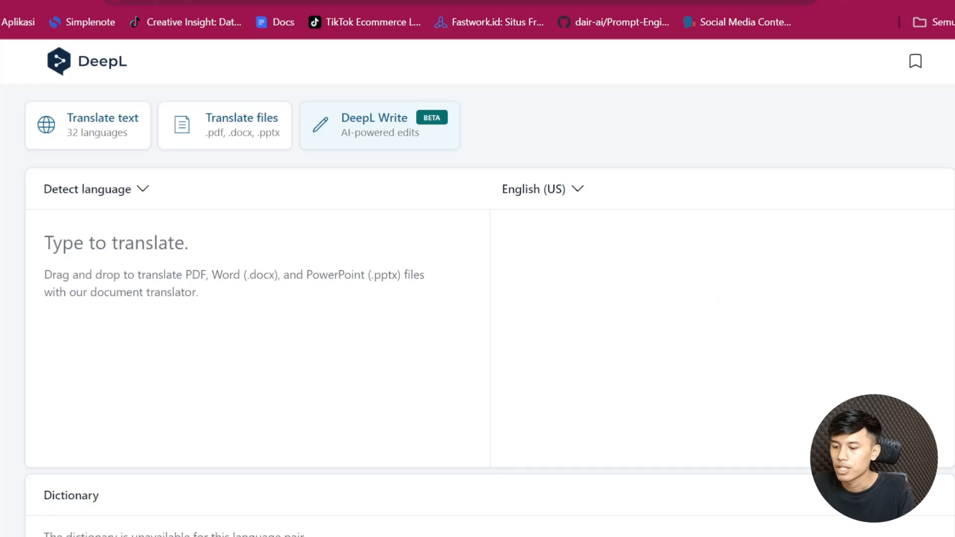
key("ctrl+v")
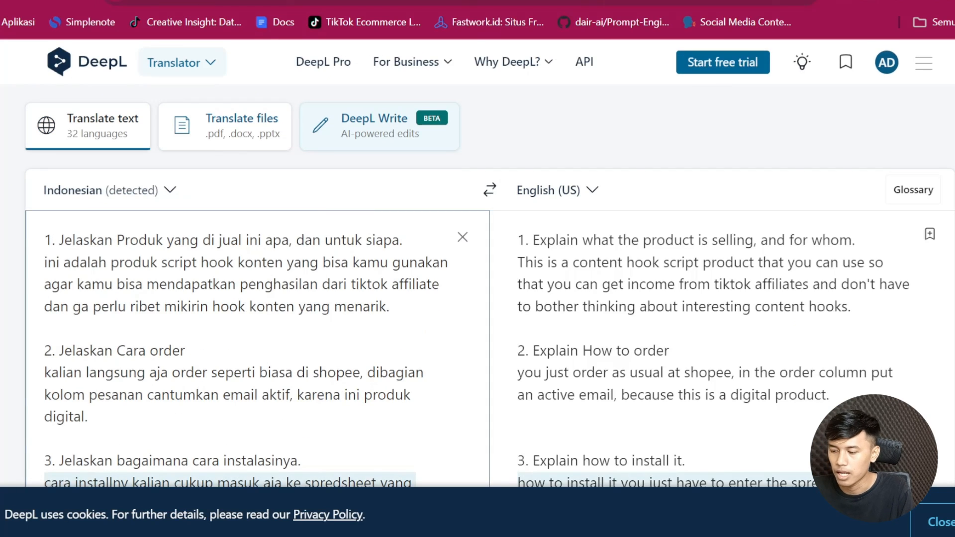
Step: Copy the full English translation and paste it into the Etsy listing's description
scroll(491, 244, "down", 5)
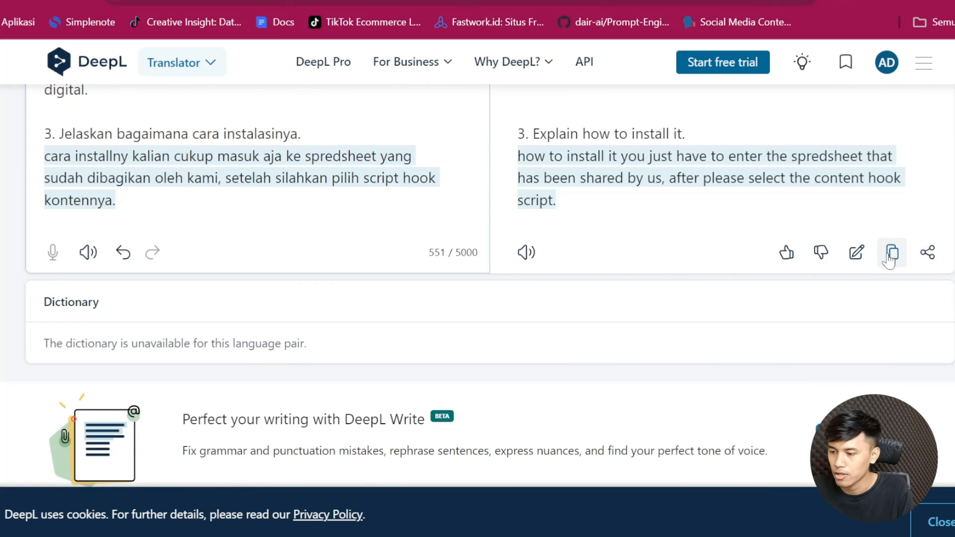
left_click(893, 252)
left_click(55, 1)
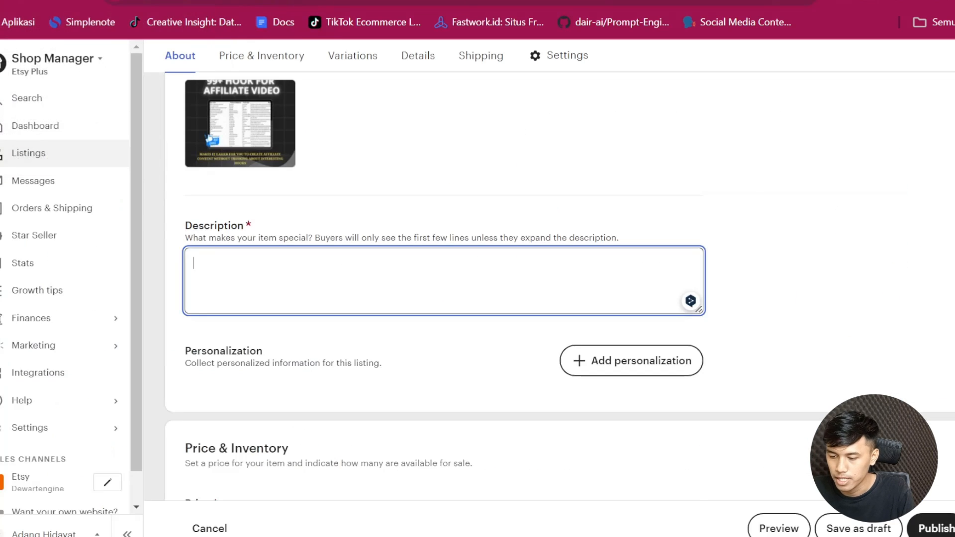
key("ctrl+v")
Step: Replace DeepL's source text with "buat kamu yang ga ada waktu bikin konten tiktok affiliate dan pusing mikirin hook, pake script ini aja dijamin ampuh."
left_click(463, 1)
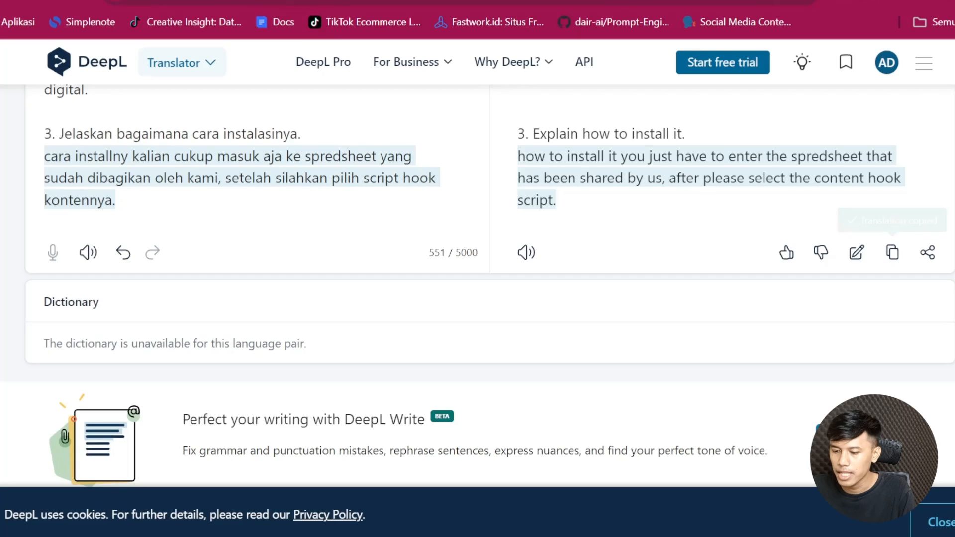
scroll(490, 268, "up", 5)
key("ctrl+a")
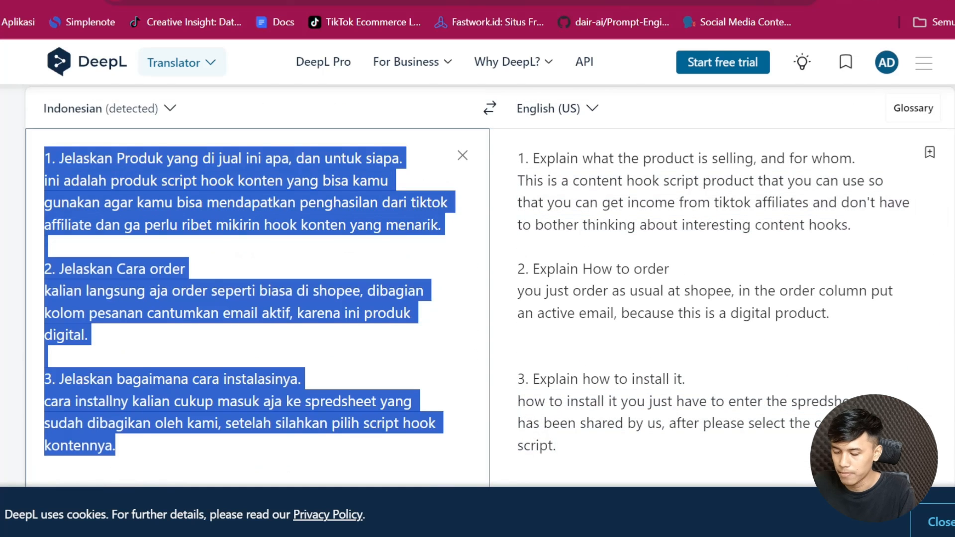
type("buat kam")
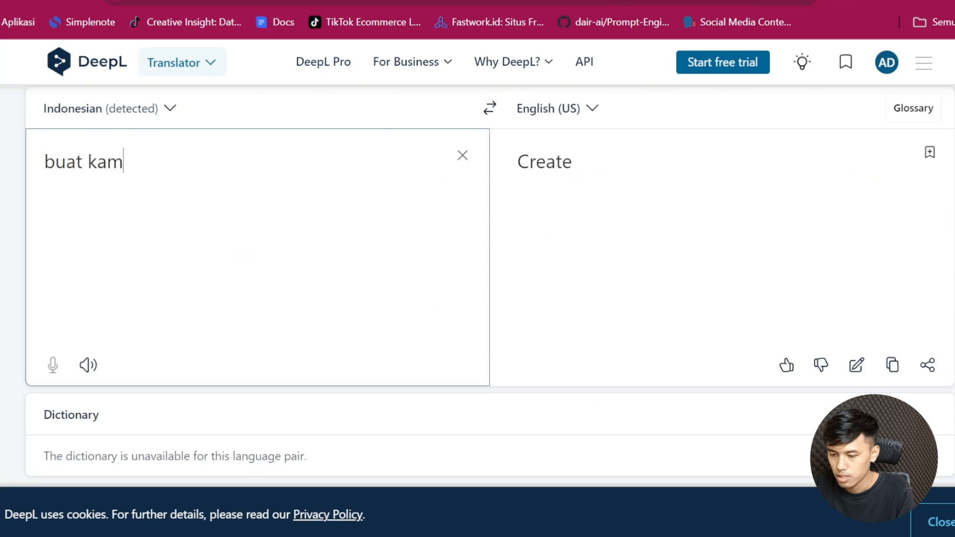
type("u yang ga ada b")
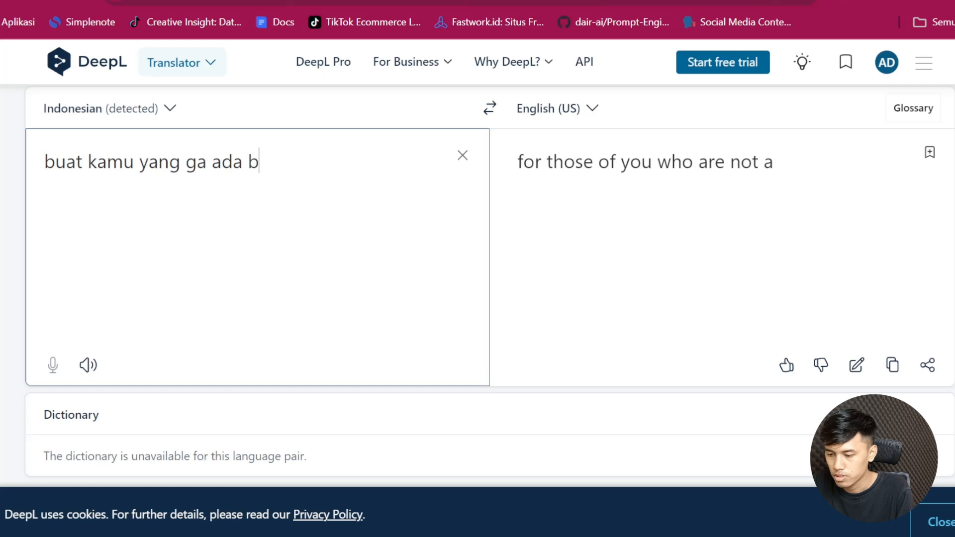
key("BackSpace")
type("waktu biki")
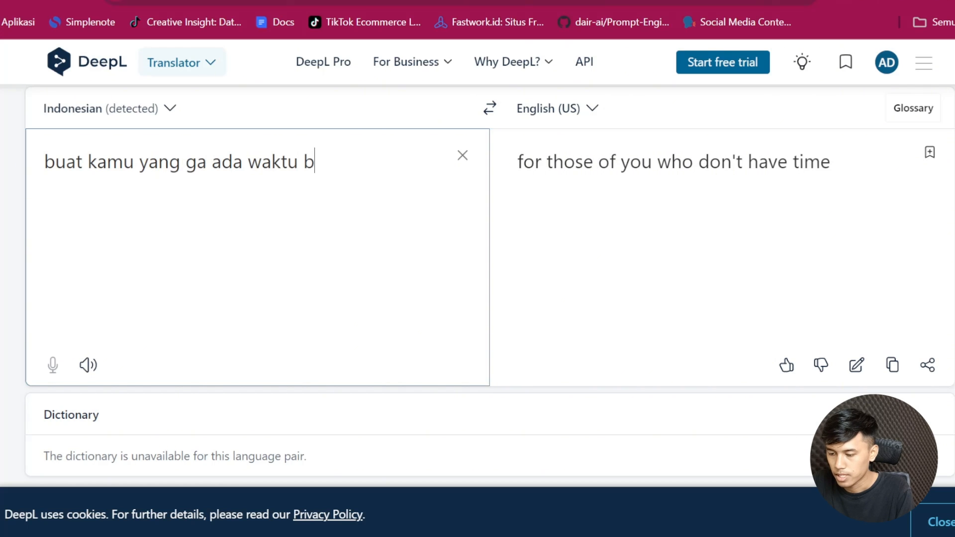
type("n konten tiktoo")
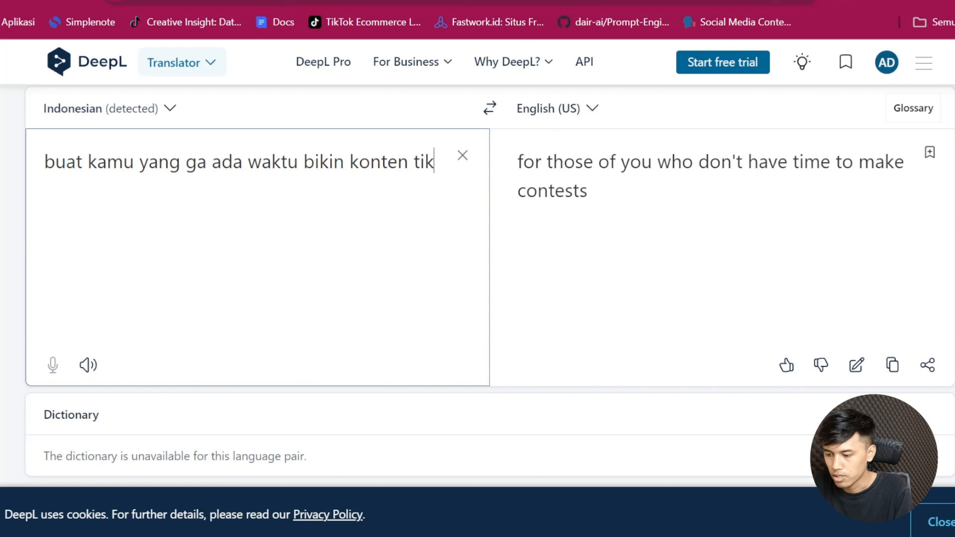
key("BackSpace")
key("BackSpace")
type("k affili")
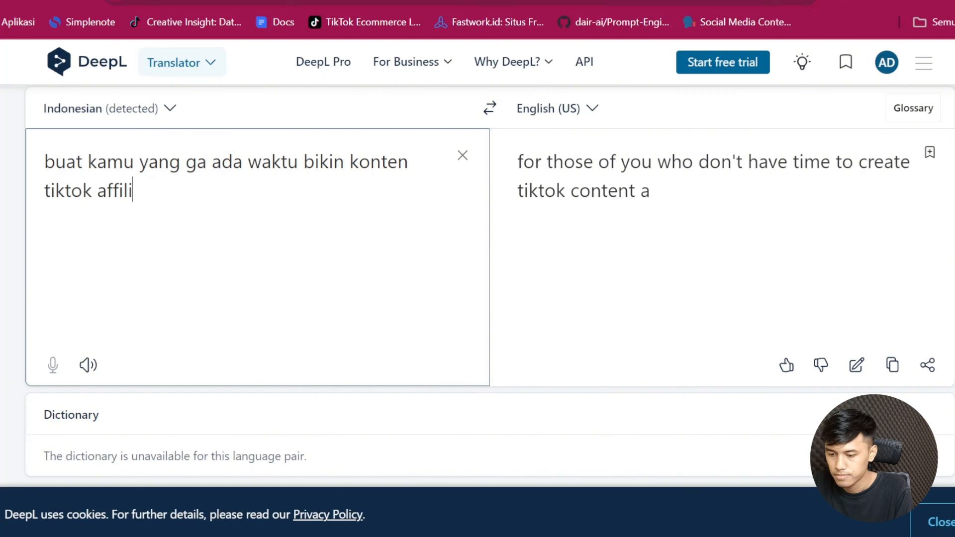
type("ate dan pus")
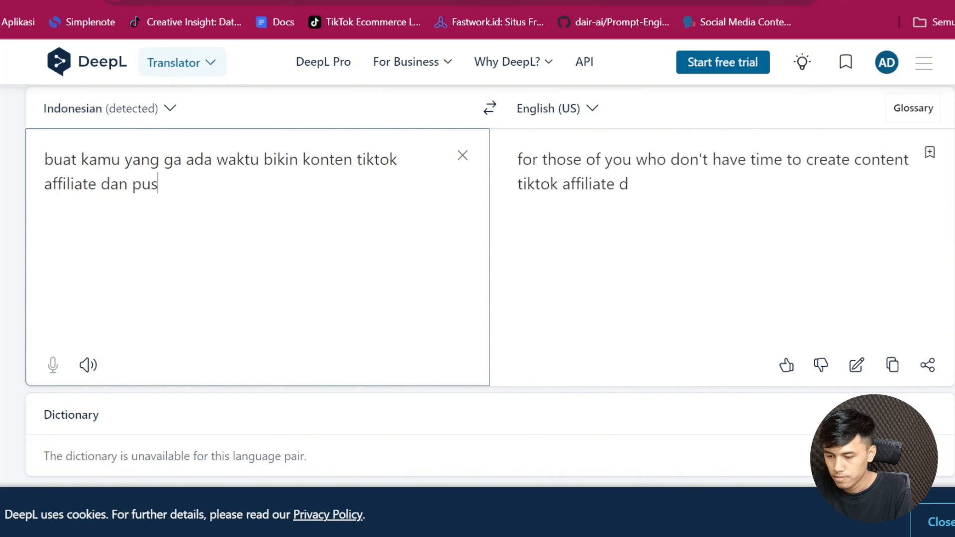
type("ing mikirin ho")
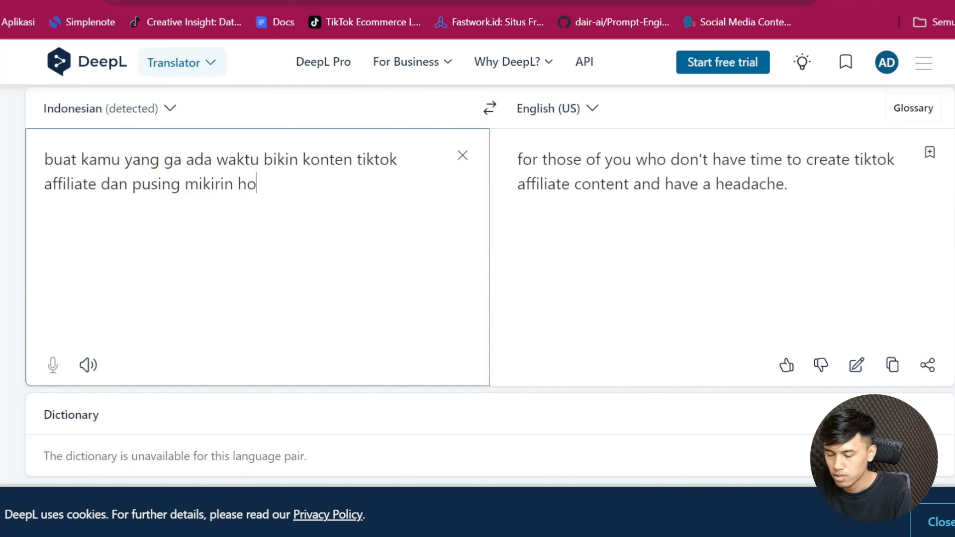
type("ok, pake sc")
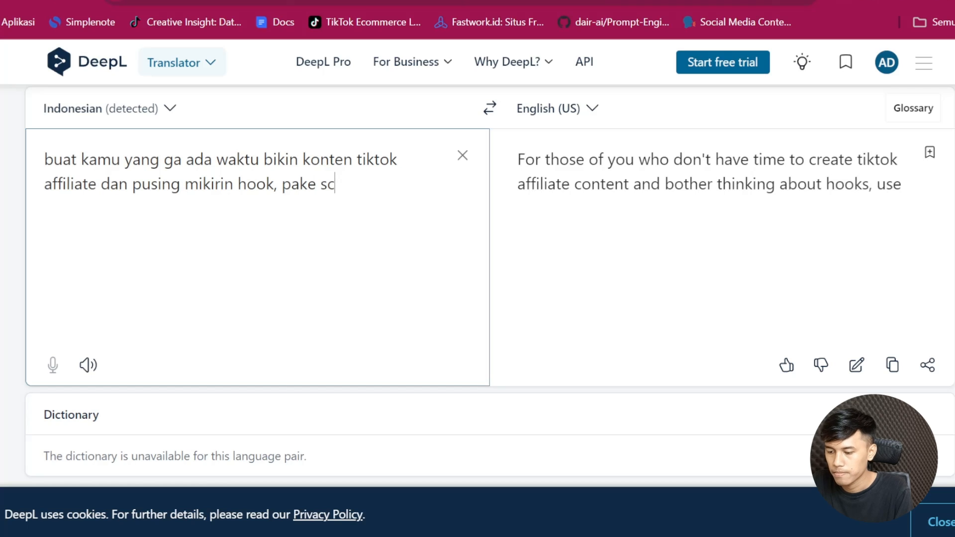
type("iipt ")
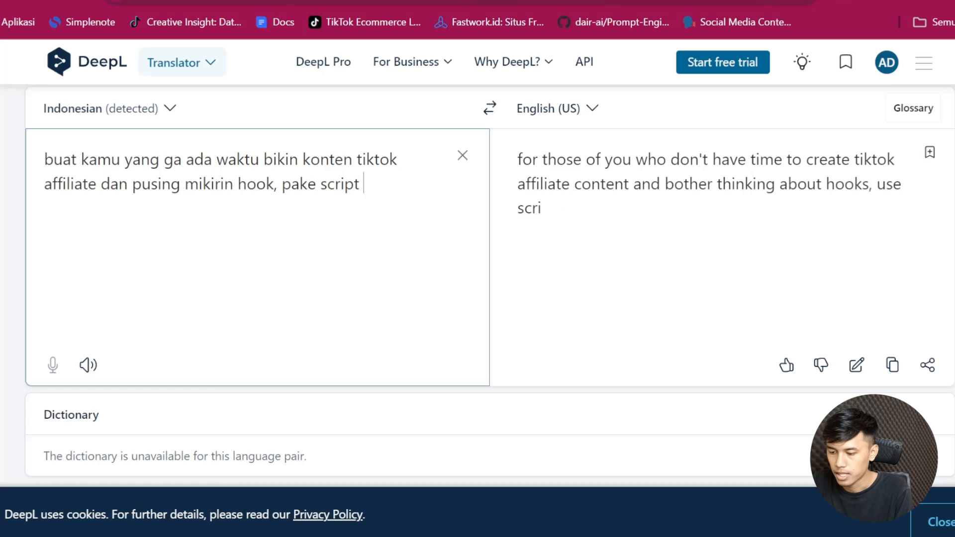
type("ini ad")
key("BackSpace")
type("ja di")
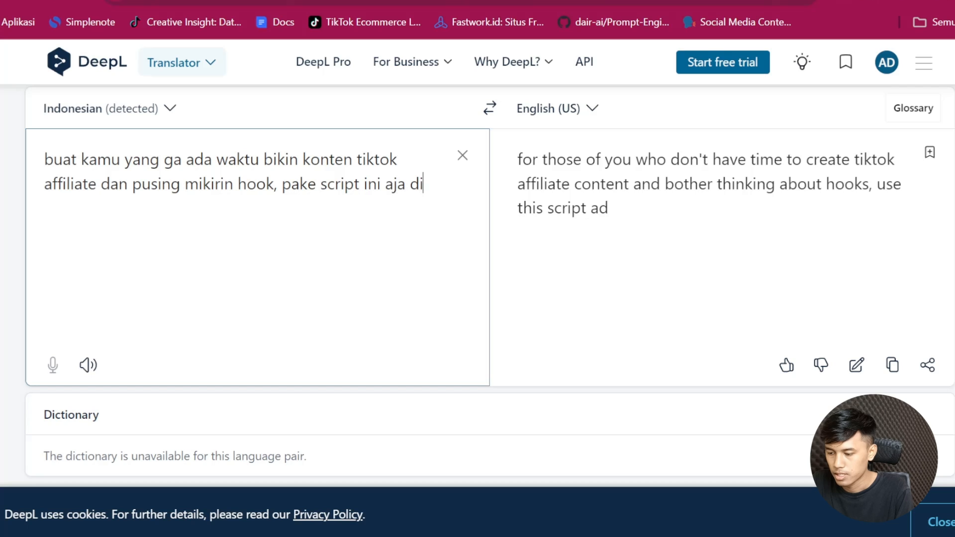
type("jamin ampi")
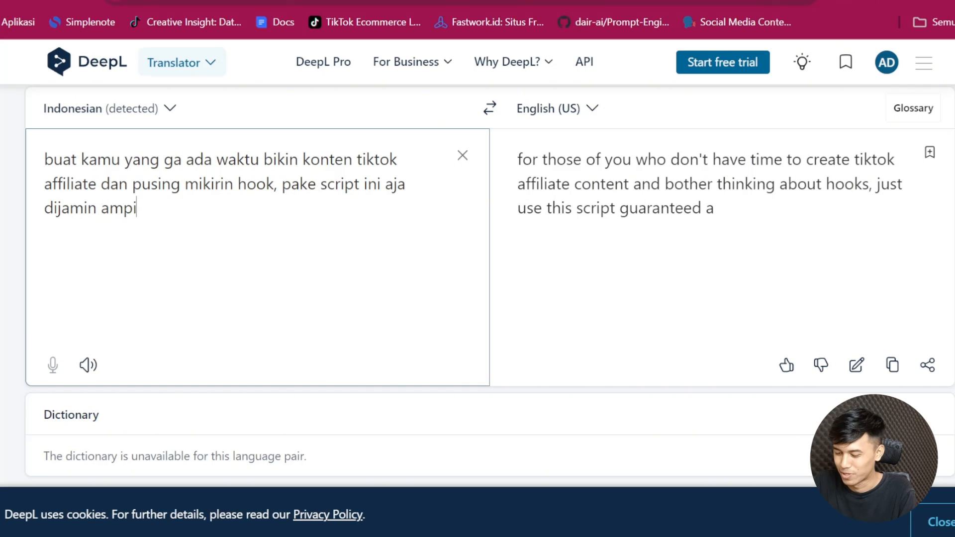
key("BackSpace")
type("uh.")
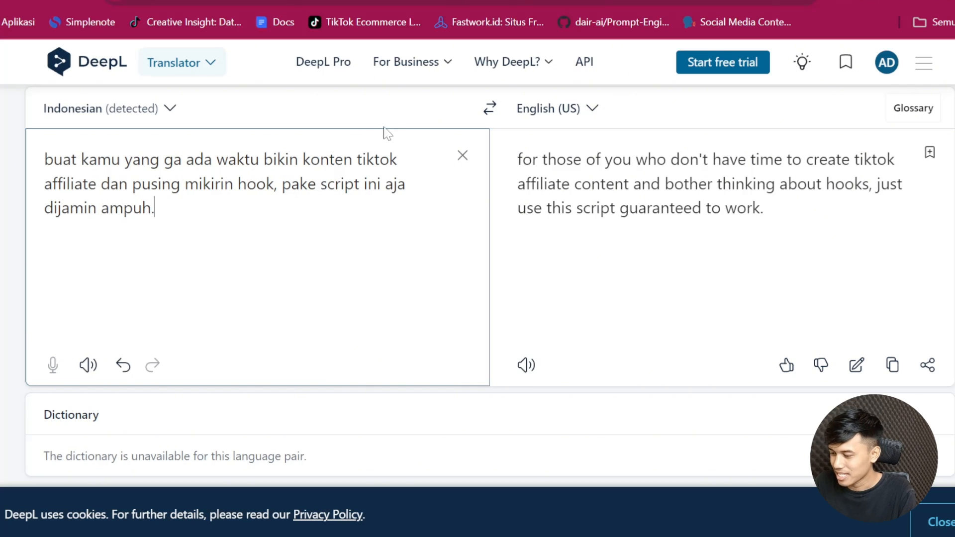
Step: Copy the translated opening sentence and insert it above the Etsy description's first point, separated by a blank line
left_click(893, 366)
key("ctrl+Tab")
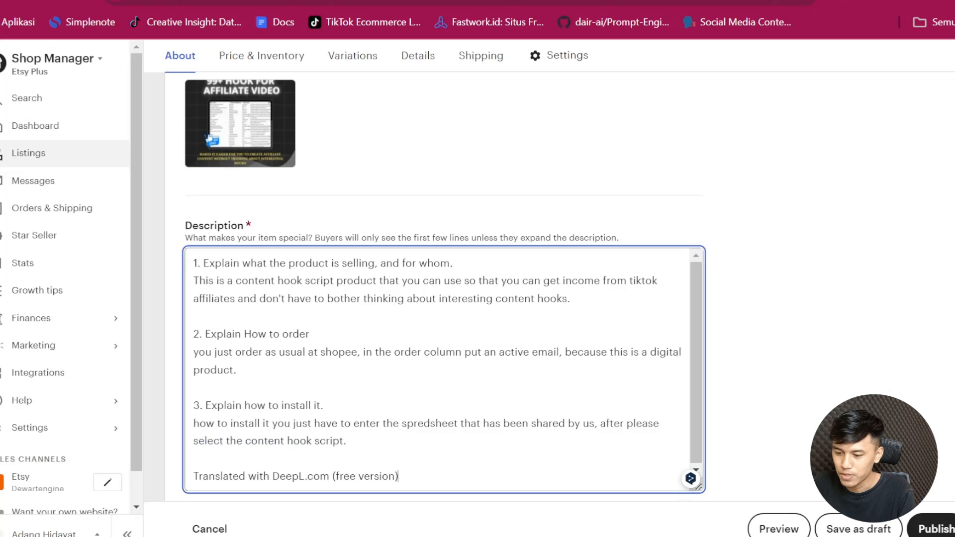
left_click(194, 264)
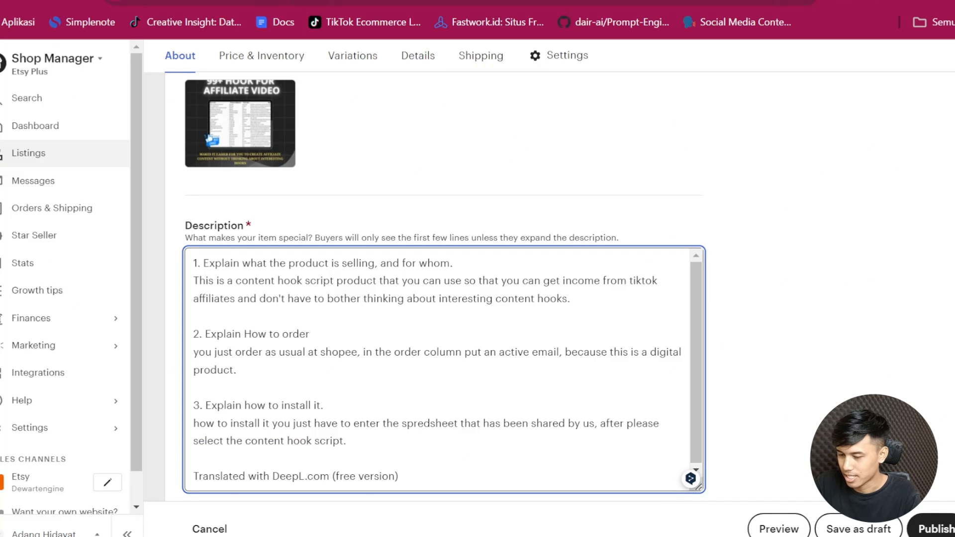
key("Return")
key("Return")
key("Up")
key("Up")
key("ctrl+v")
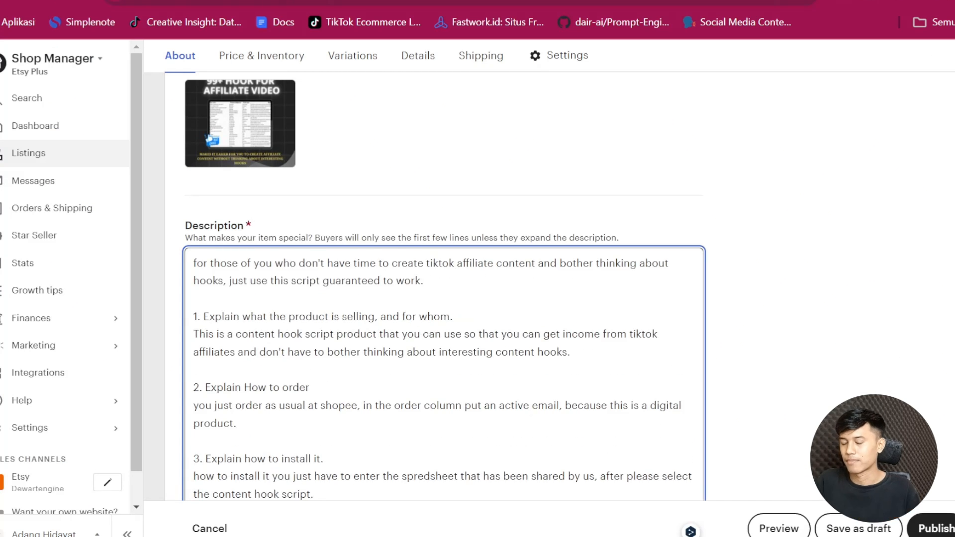
Step: Set the Etsy listing's price to US$ 29.00
scroll(776, 271, "down", 10)
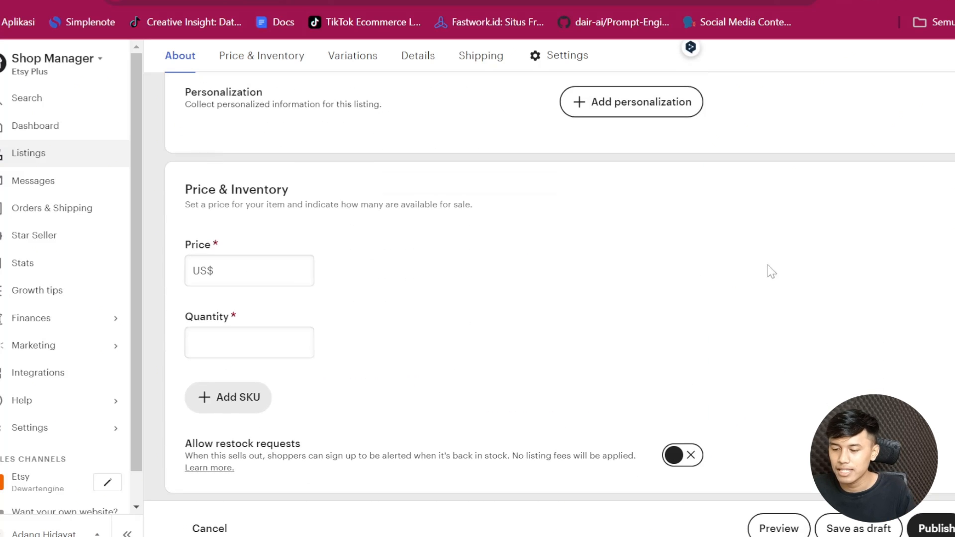
left_click(249, 271)
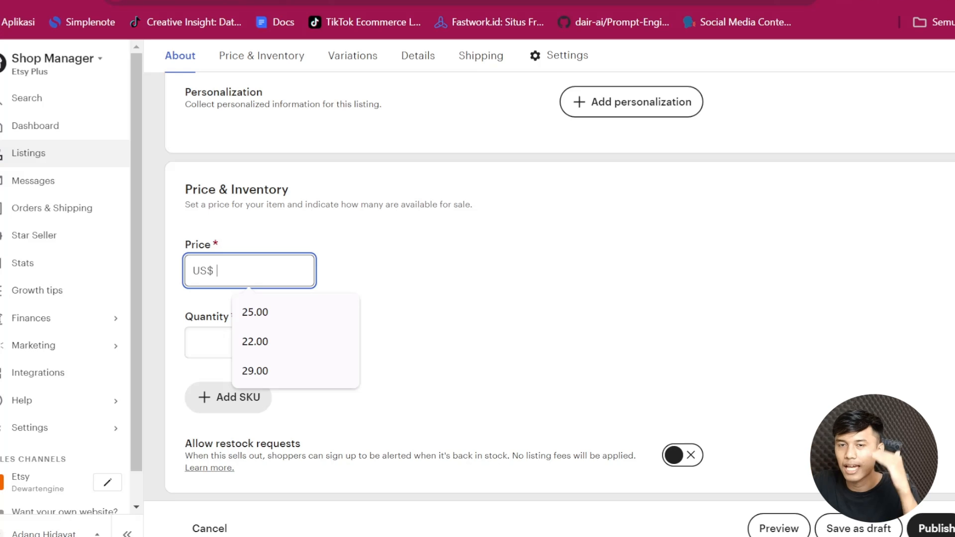
left_click(254, 370)
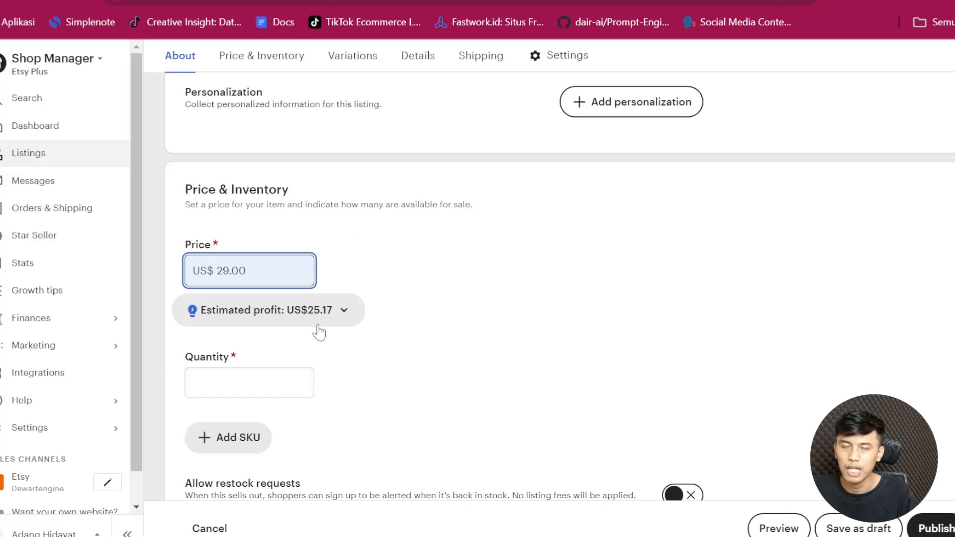
Step: Expand the estimated profit breakdown under the listing's price and examine the estimated fees
left_click(321, 321)
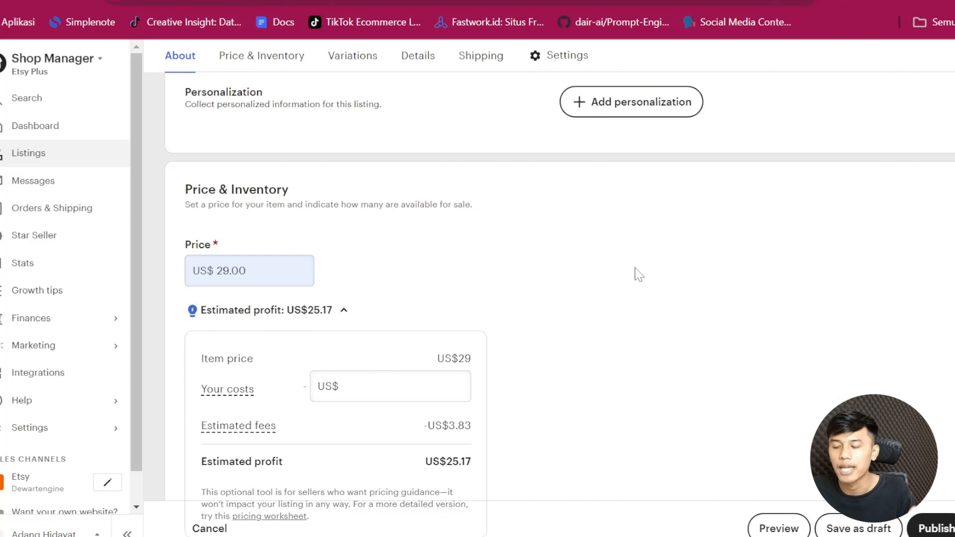
scroll(640, 274, "down", 1)
left_click_drag(442, 344, 465, 344)
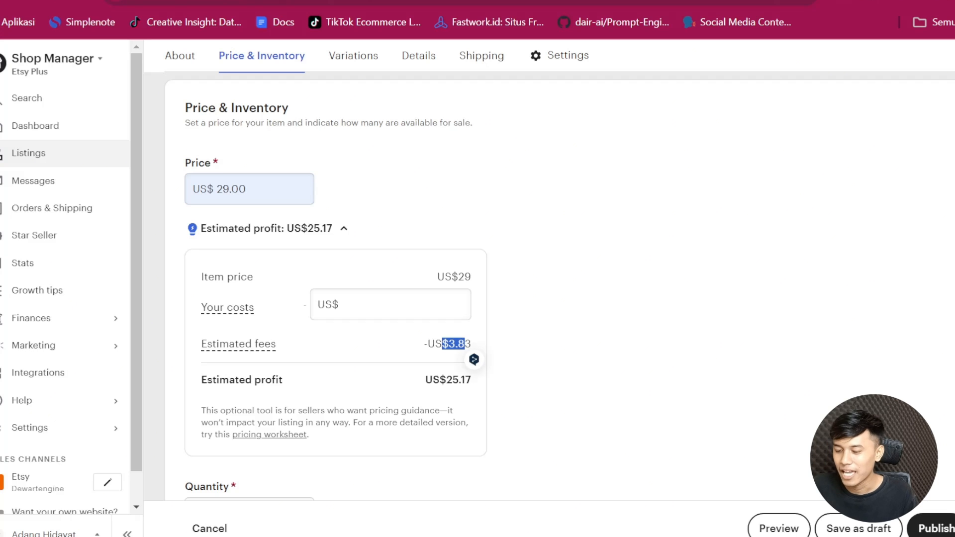
left_click(668, 292)
Step: Set the Etsy listing's quantity to 999
scroll(647, 294, "down", 5)
left_click(249, 267)
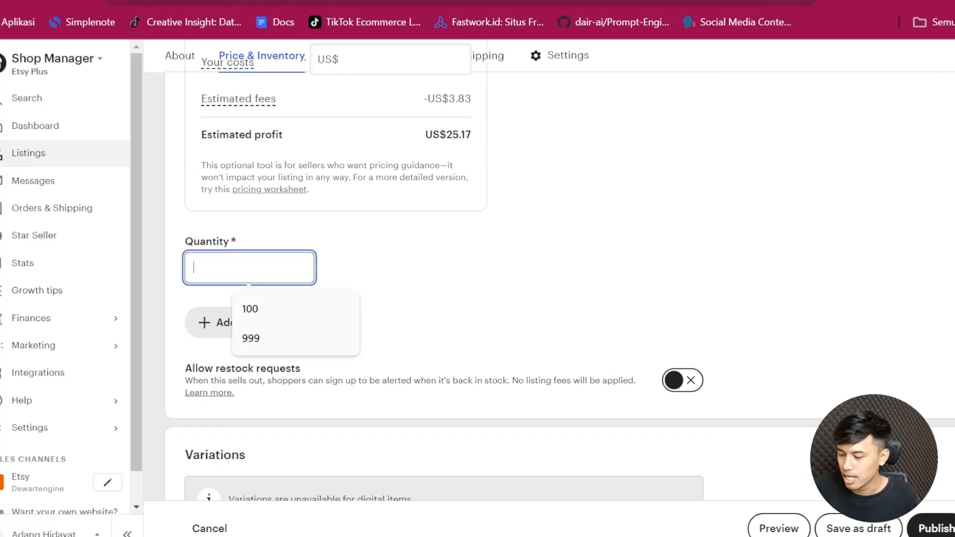
type("999")
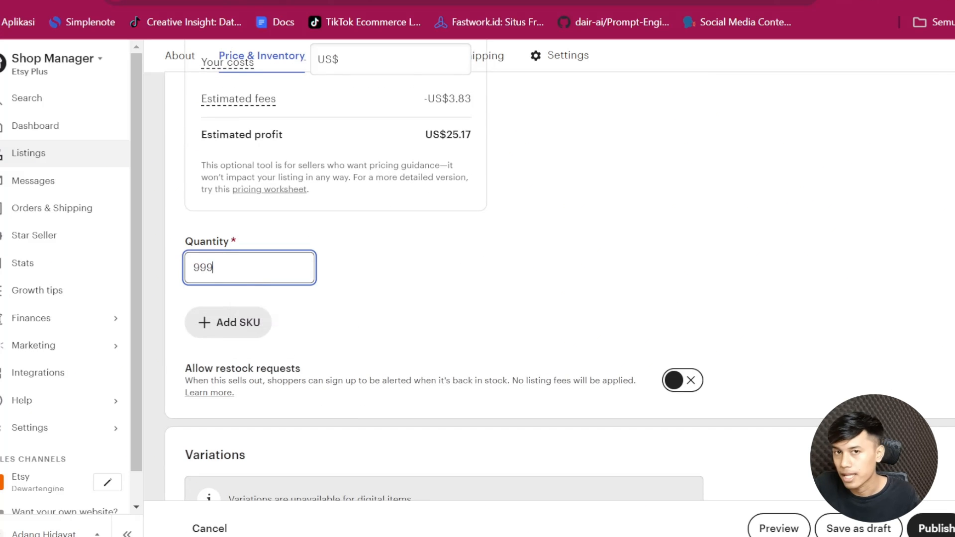
left_click(440, 284)
Step: Add the tags "script content", "tiktok", "affiliate" and "tiktok affiliate" to the listing's details
scroll(442, 282, "down", 8)
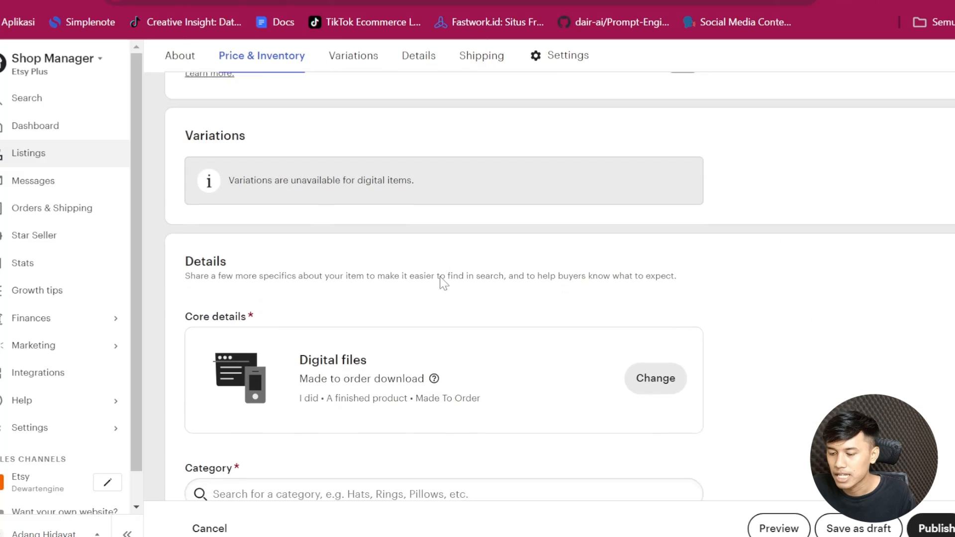
scroll(444, 281, "down", 6)
left_click(348, 237)
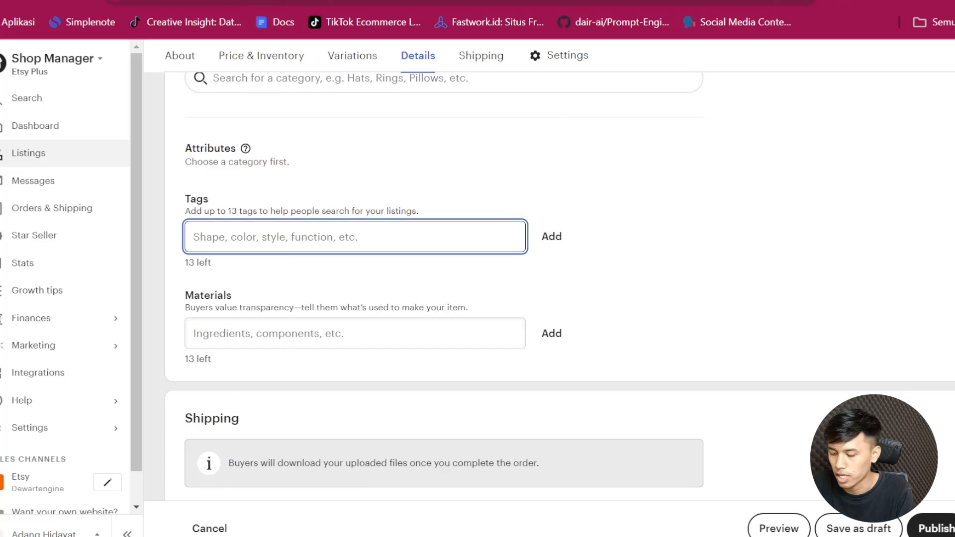
type("script content")
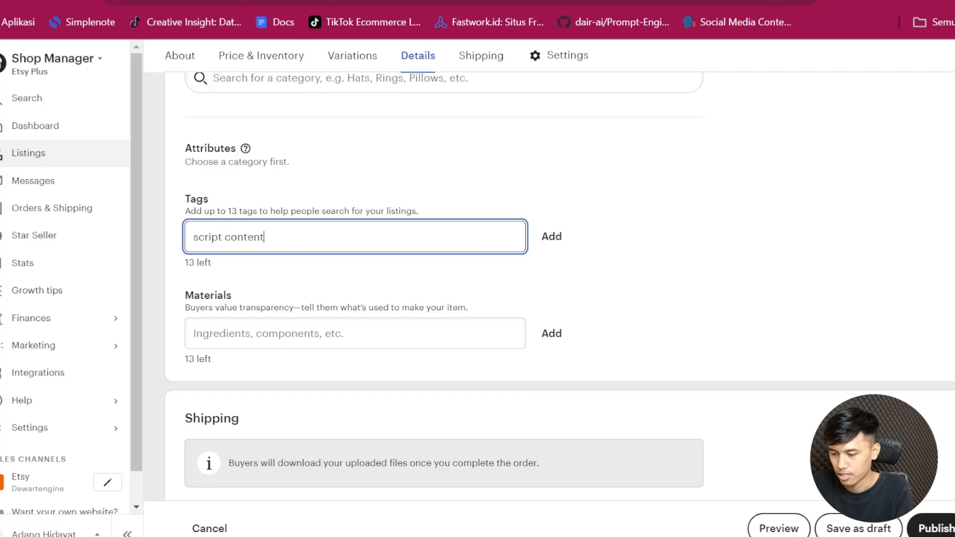
key("Return")
type("tiktok")
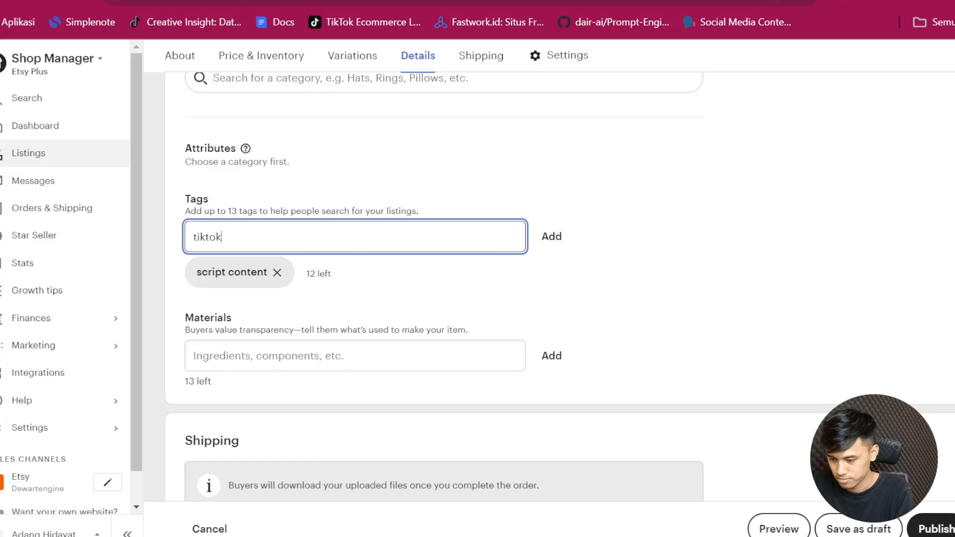
key("Return")
type("affiliate")
key("Return")
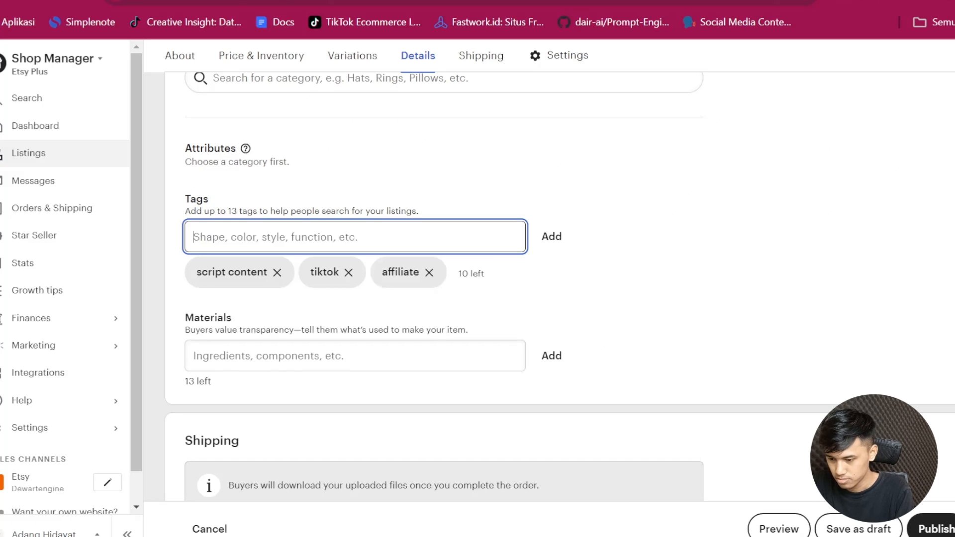
type("tiktok affiliate")
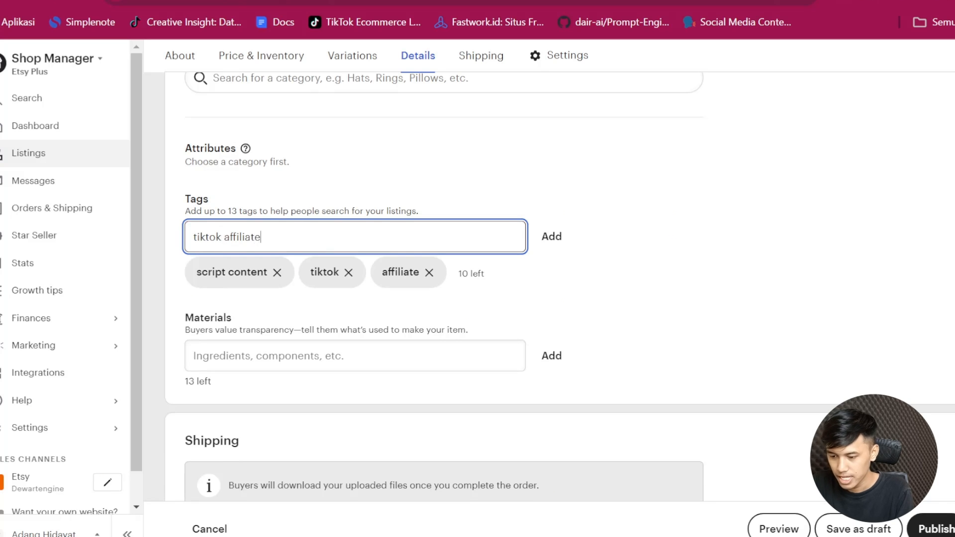
key("Return")
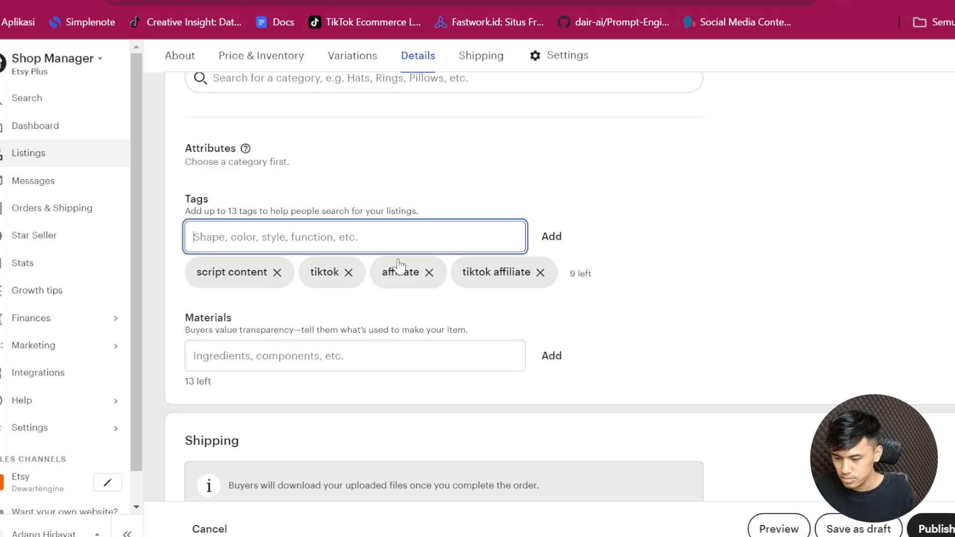
Step: Set the listing's renewal option to Manual
scroll(401, 267, "down", 8)
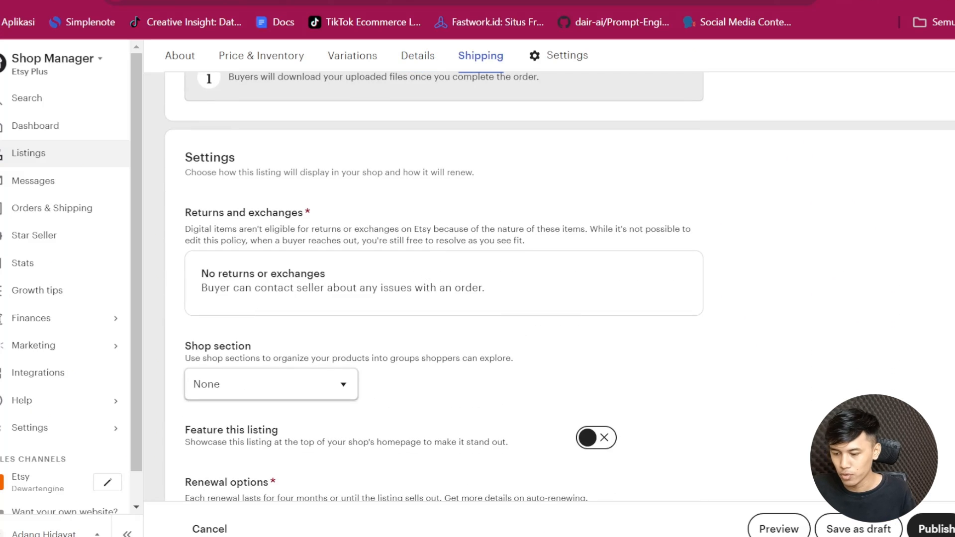
scroll(433, 252, "down", 2)
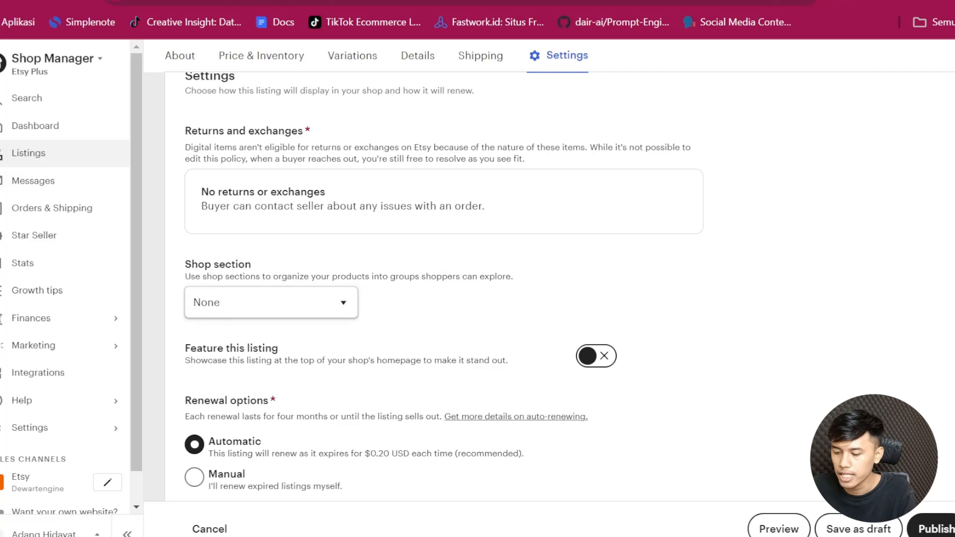
scroll(252, 331, "down", 2)
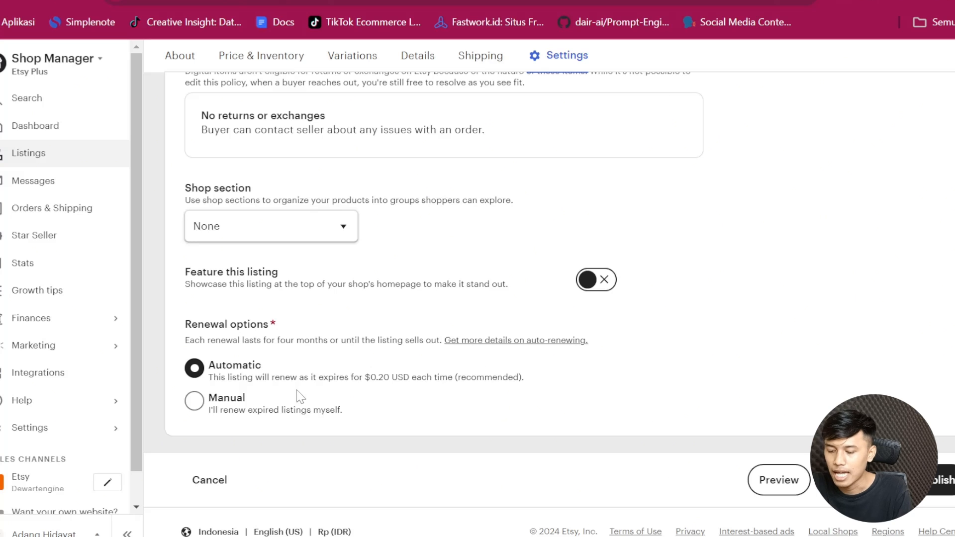
left_click(227, 401)
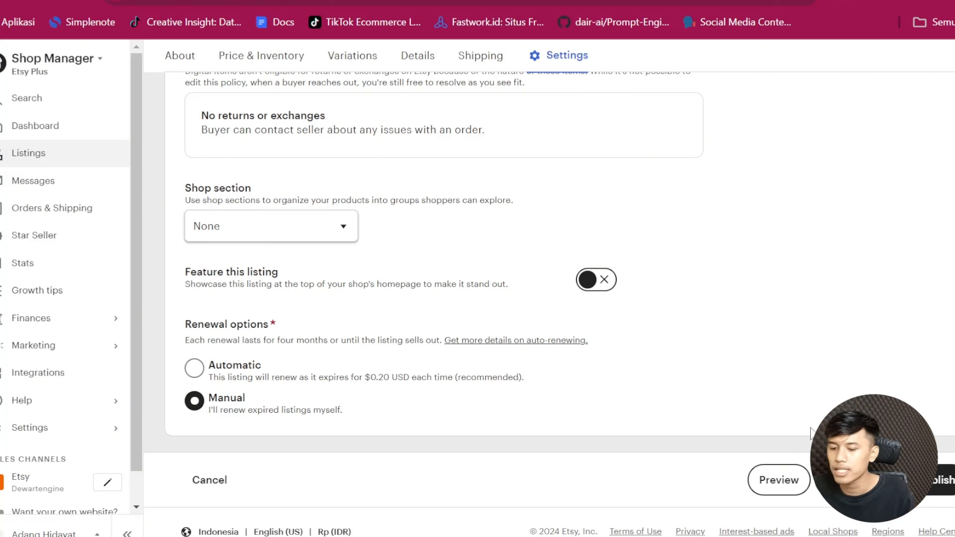
Step: Leave the listing form for the shop's Sales and discounts page, discarding the unsaved changes
scroll(503, 239, "up", 10)
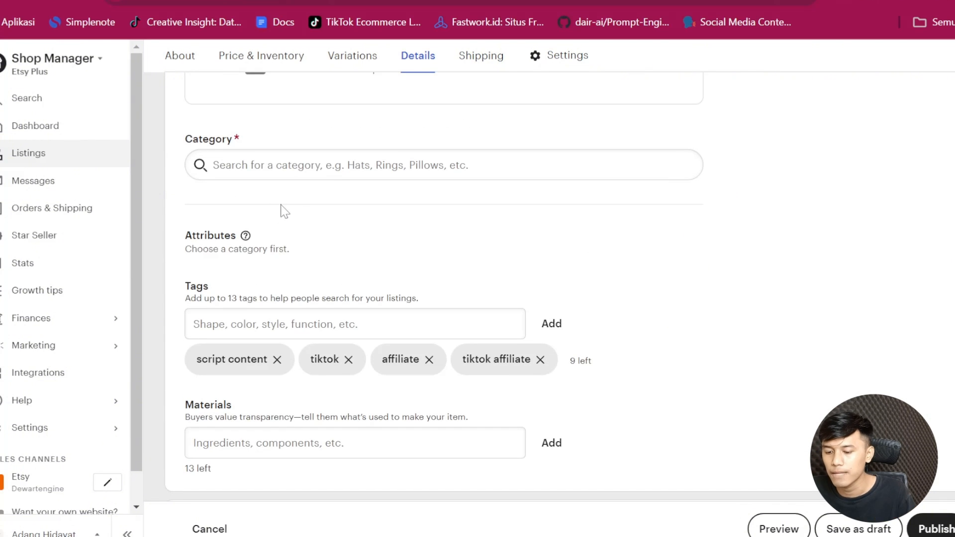
scroll(74, 258, "down", 1)
left_click(69, 312)
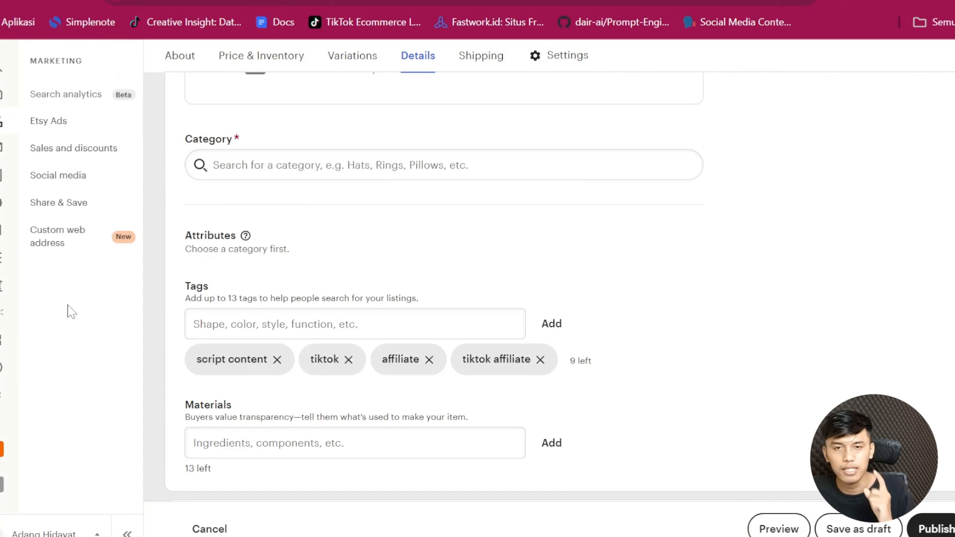
left_click(98, 150)
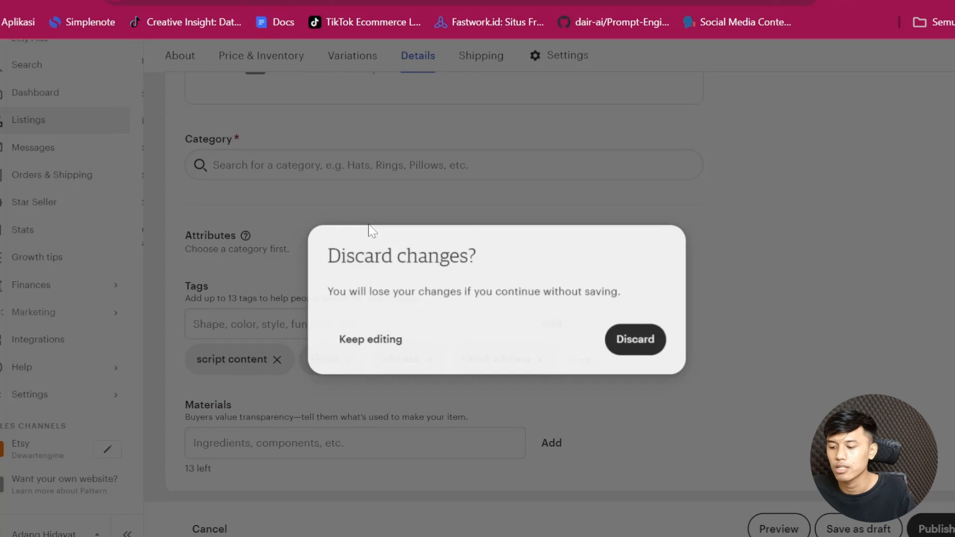
left_click(639, 345)
Step: Open the Run a sale setup, examine its discount percentages, sale duration and sale name fields, and cancel it
scroll(371, 199, "down", 3)
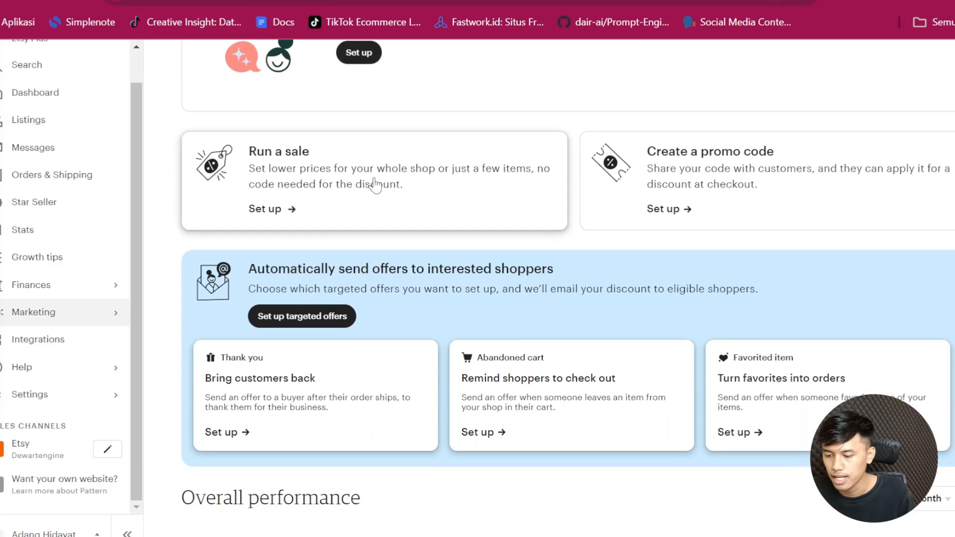
left_click(374, 175)
scroll(423, 217, "down", 3)
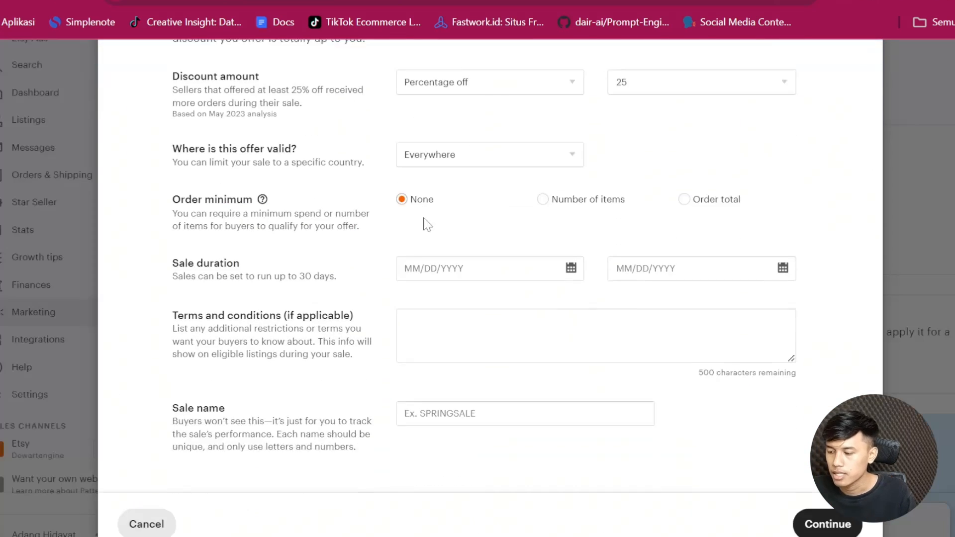
left_click(647, 80)
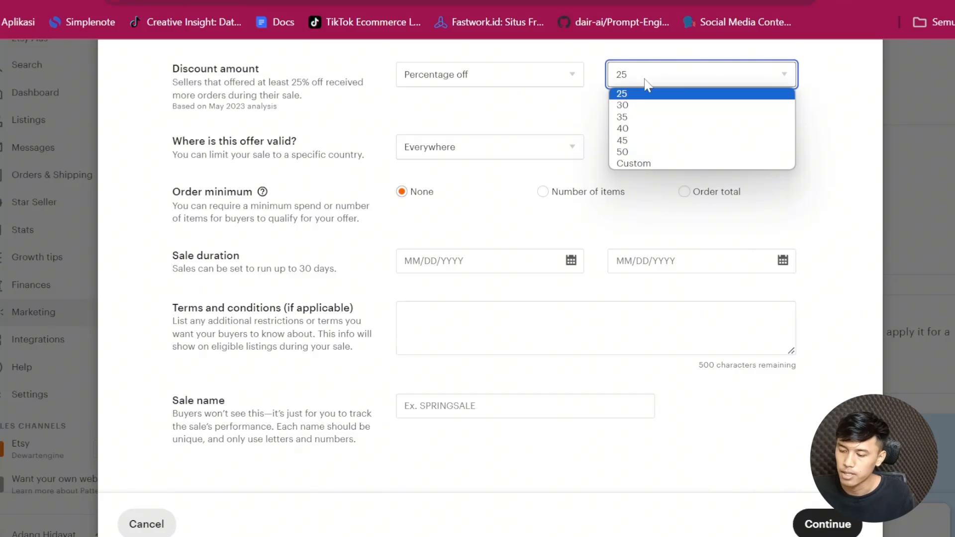
left_click(443, 261)
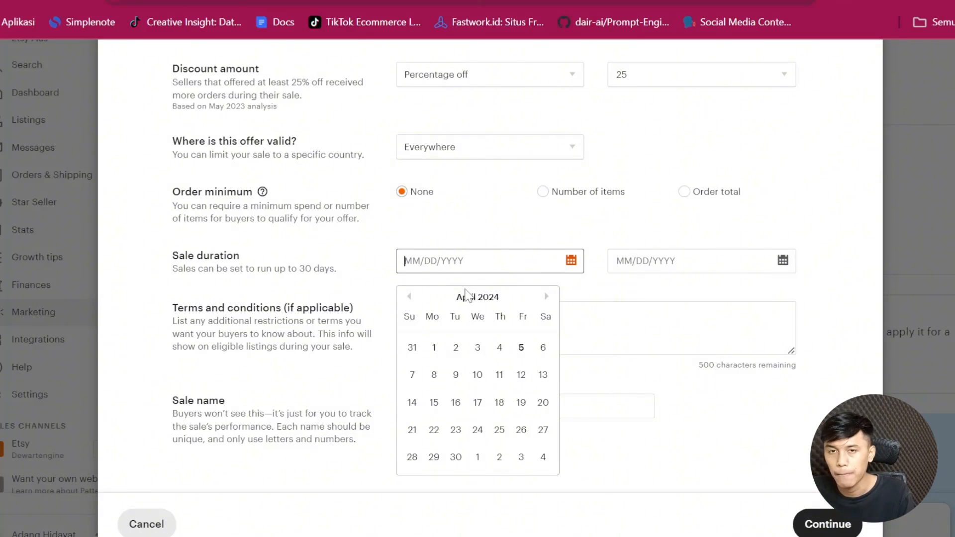
left_click(605, 336)
scroll(606, 336, "down", 1)
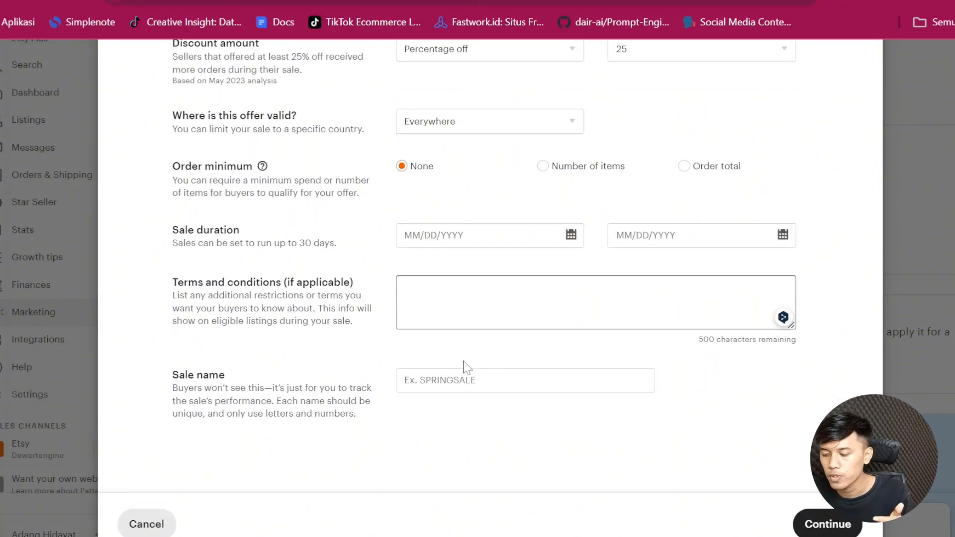
left_click(477, 380)
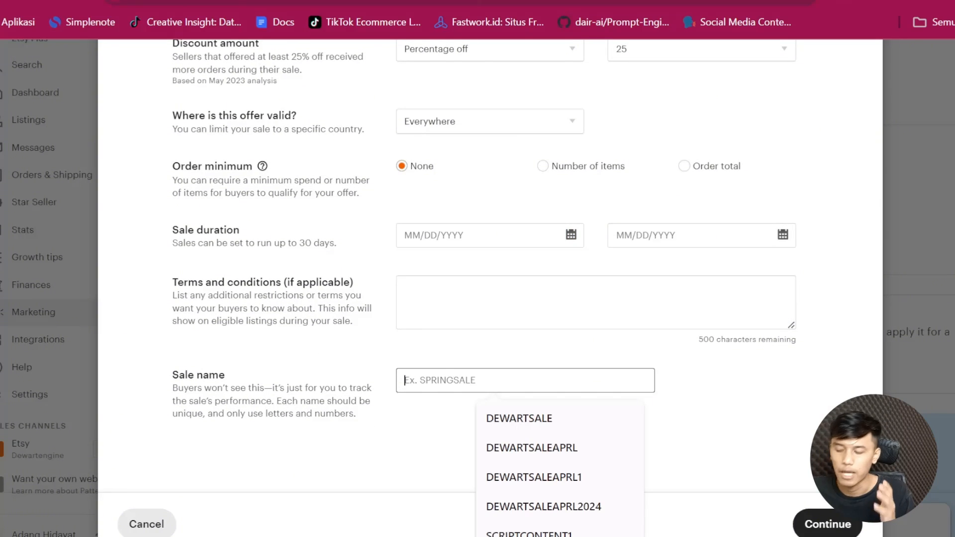
scroll(863, 202, "up", 4)
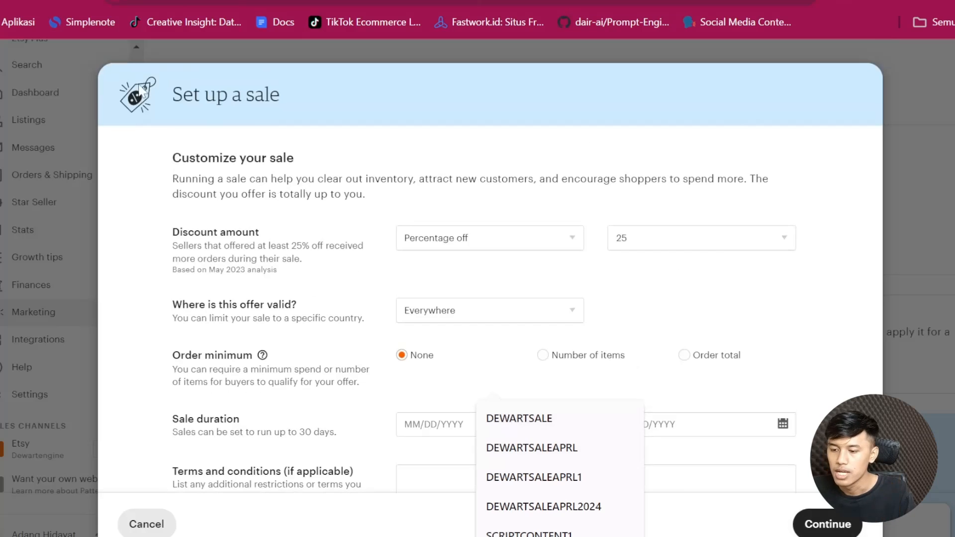
scroll(260, 244, "down", 3)
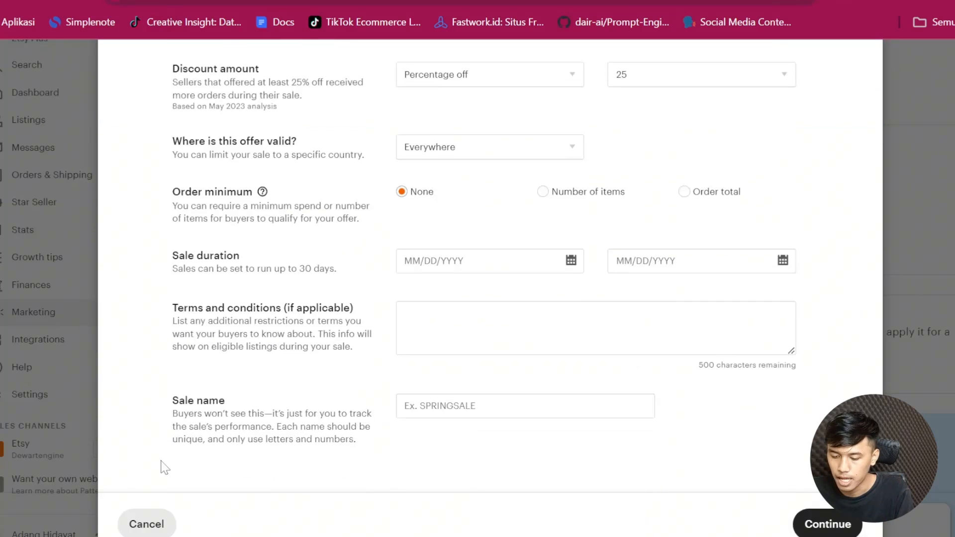
left_click(149, 525)
Step: Open the shop's active listings from the dashboard overview
left_click(35, 92)
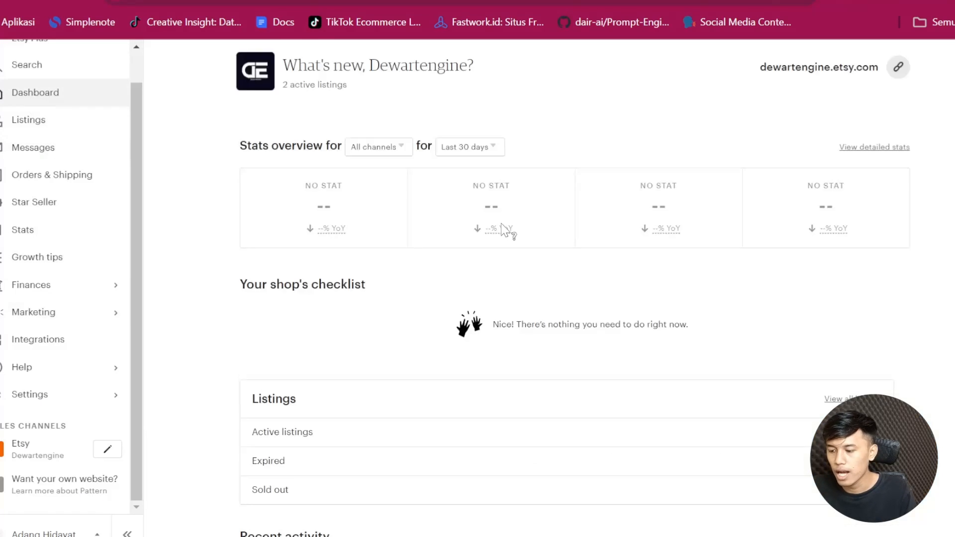
scroll(498, 230, "down", 3)
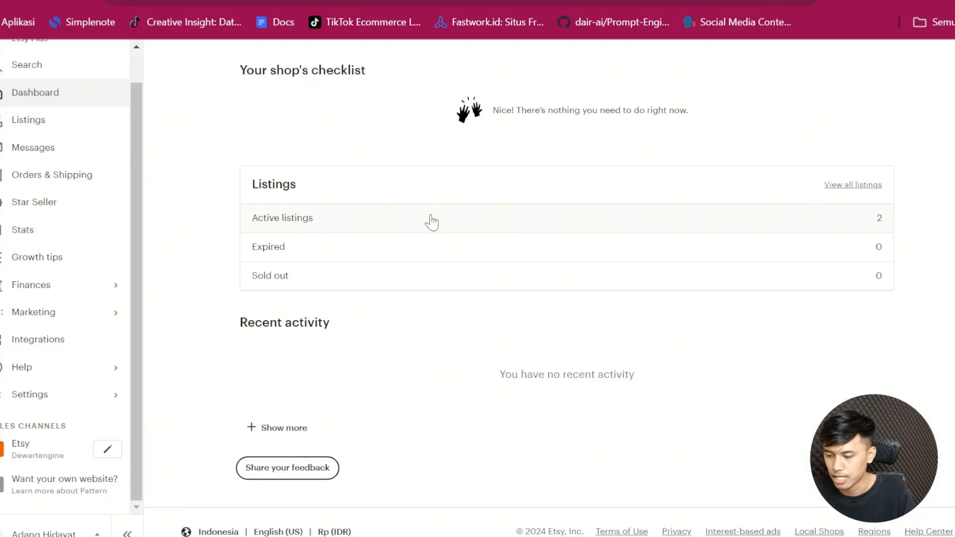
left_click(431, 222)
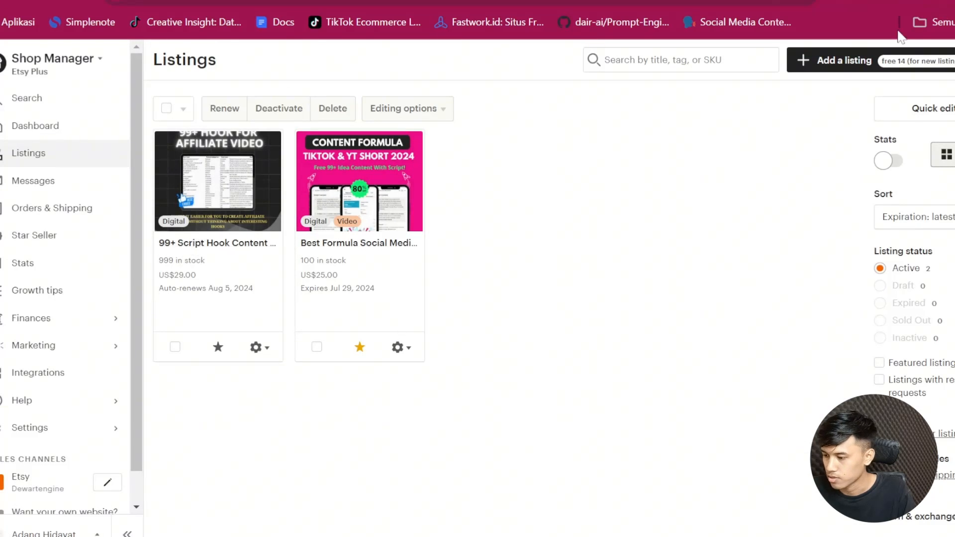
Step: Return to the dashboard, open the shop's public storefront and examine the prices and discounts under All Items
left_click(13, 129)
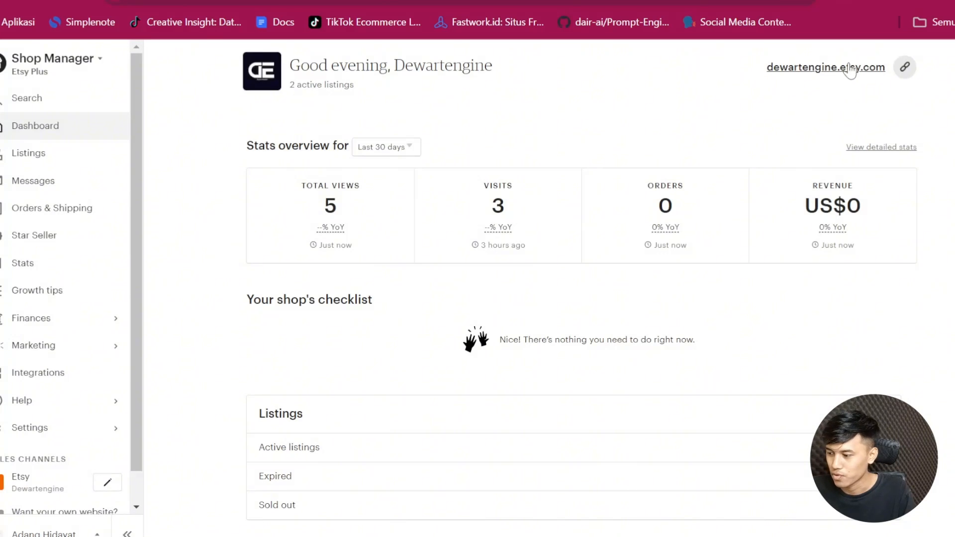
left_click(851, 70)
scroll(416, 144, "down", 6)
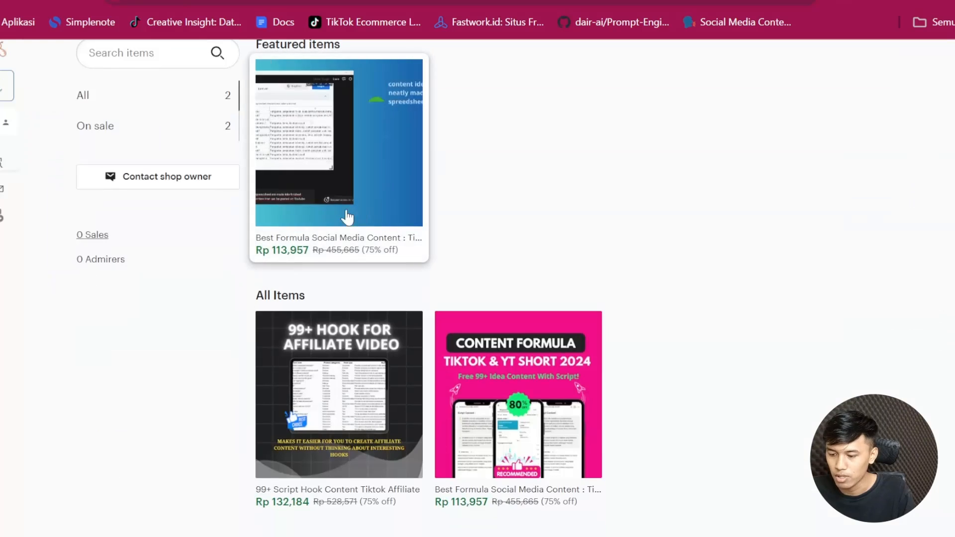
scroll(349, 251, "down", 2)
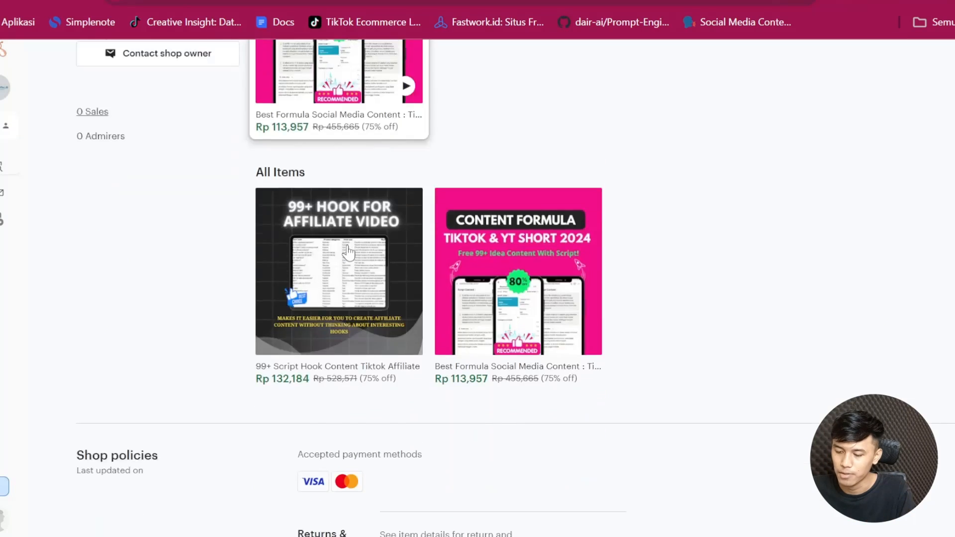
scroll(348, 251, "down", 1)
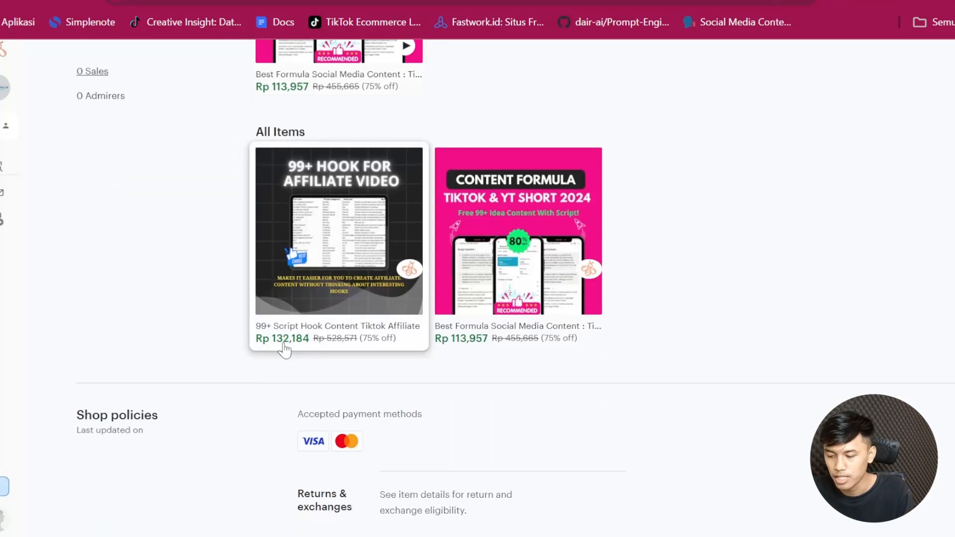